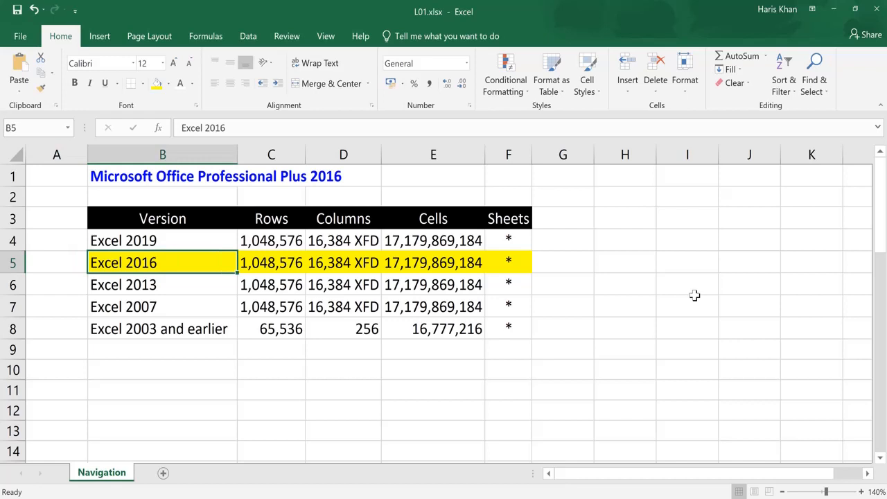
- Jump to the end of the Excel 2016 row's data and back, and jump up to the title cell B1
key(ctrl+Right)
key(ctrl+Left)
key(ctrl+Up)
key(ctrl+Up)
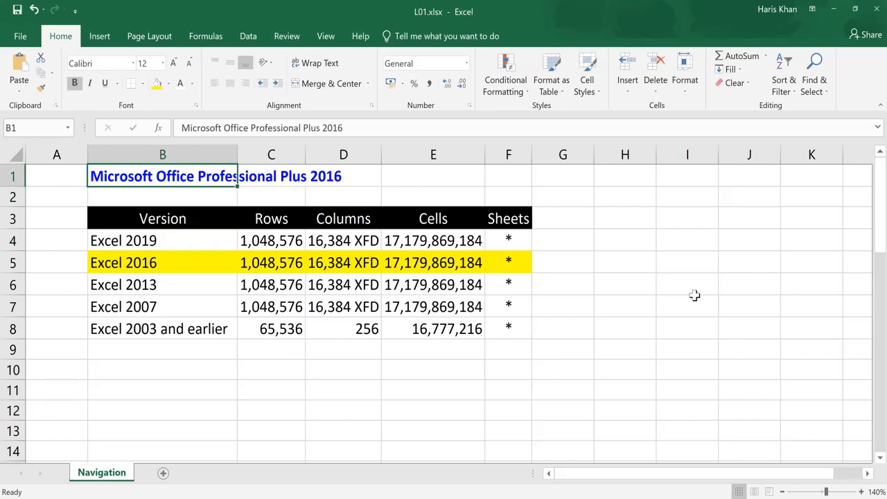
- Move down column B cell by cell from the title to the Excel 2016 cell B5
key(Down)
key(Down)
key(Down)
key(Down)
key(Down)
key(Up)
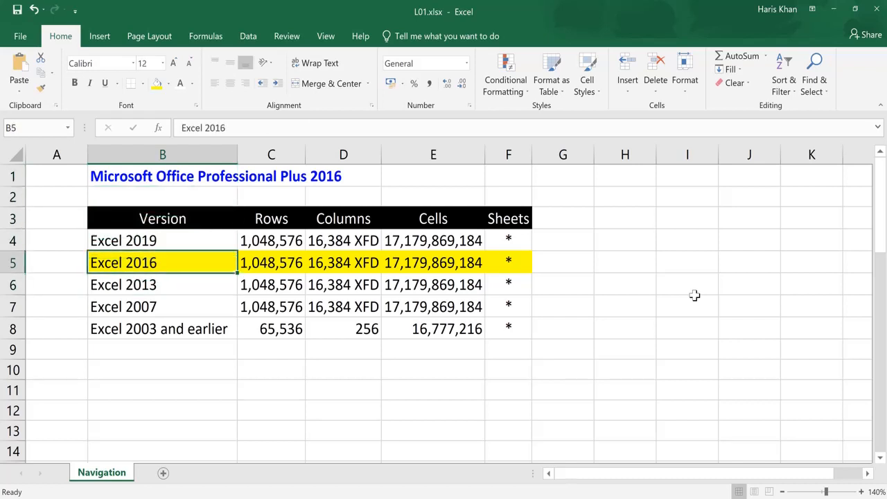
- View the account page with the product information
click(20, 36)
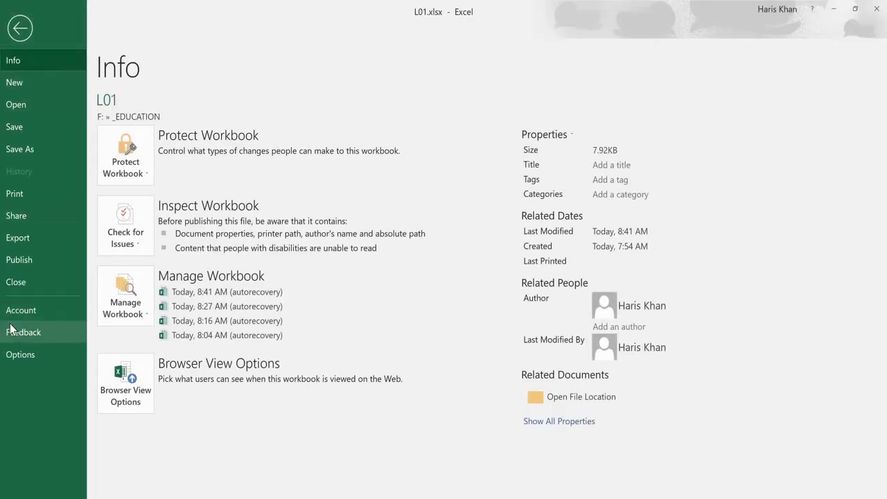
click(21, 310)
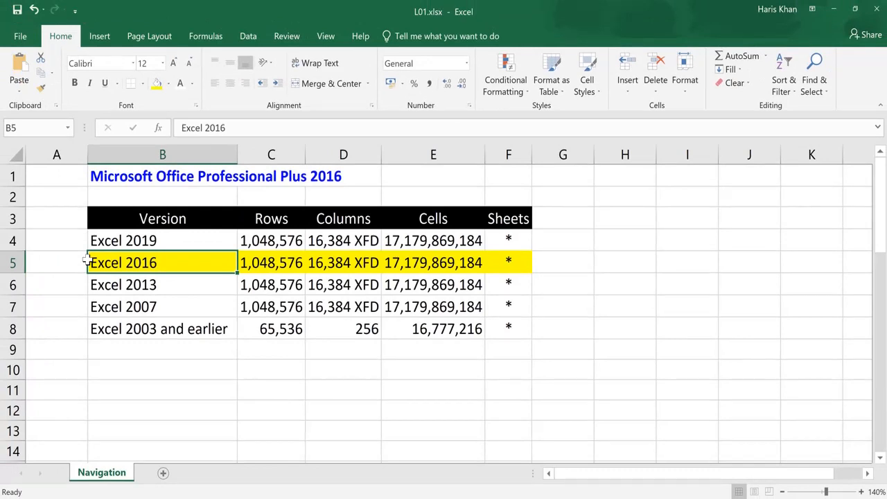
- Move from B5 through column A down to A9, and jump to the sheet's last row, cell A1048576
key(Left)
key(Right)
key(Left)
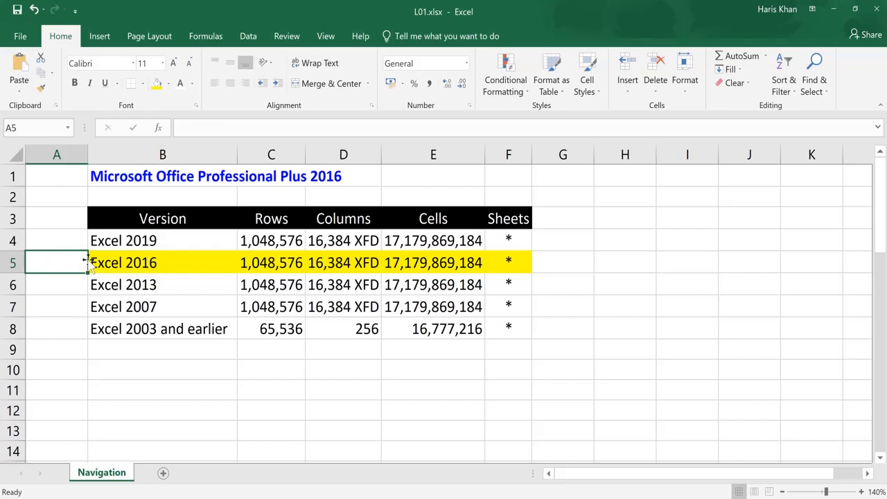
key(Down)
key(Down)
key(Down)
key(Down)
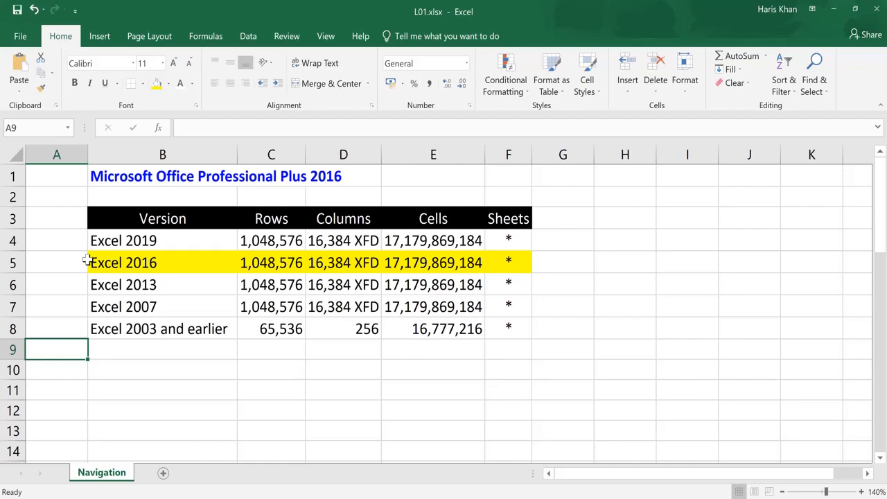
key(ctrl+Down)
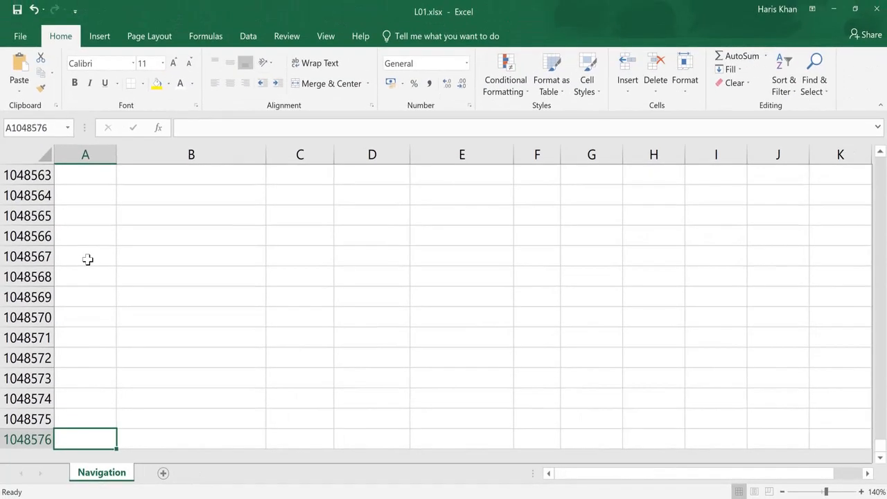
- Return to A1, and jump from A9 to the last row of the sheet once more
key(ctrl+Up)
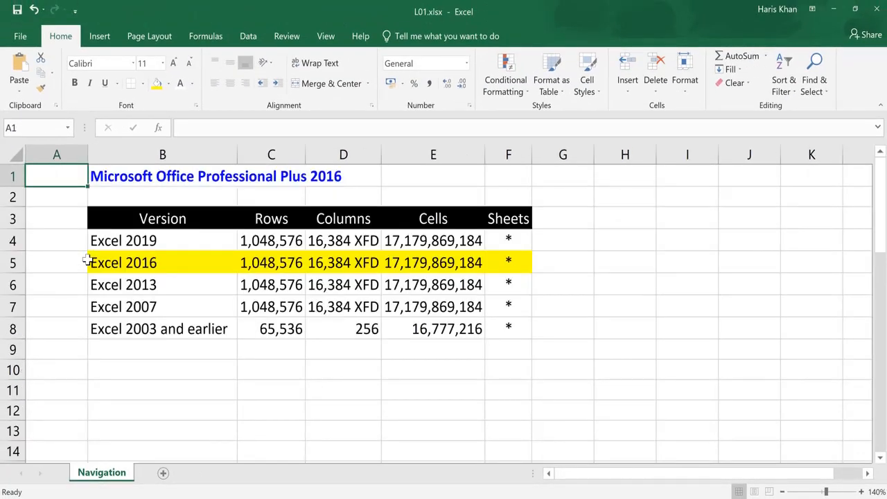
key(Down)
key(Down)
key(Down)
key(Down)
key(Down)
key(Down)
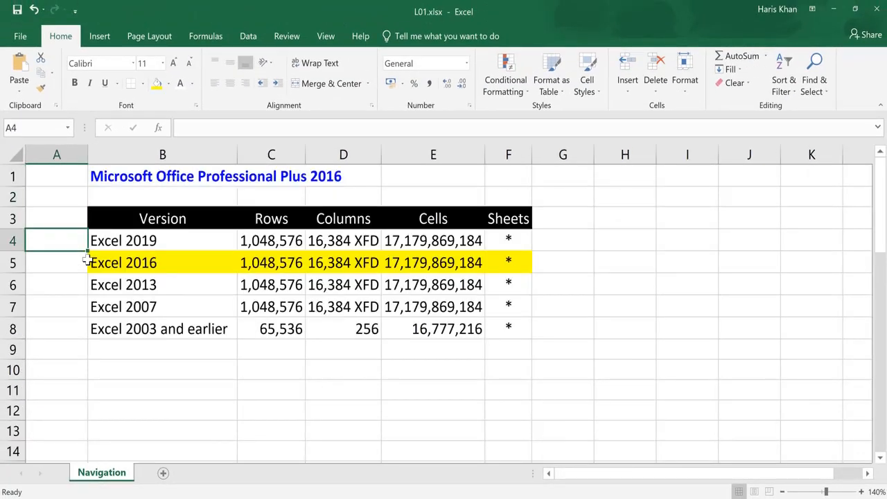
key(Down)
key(Down)
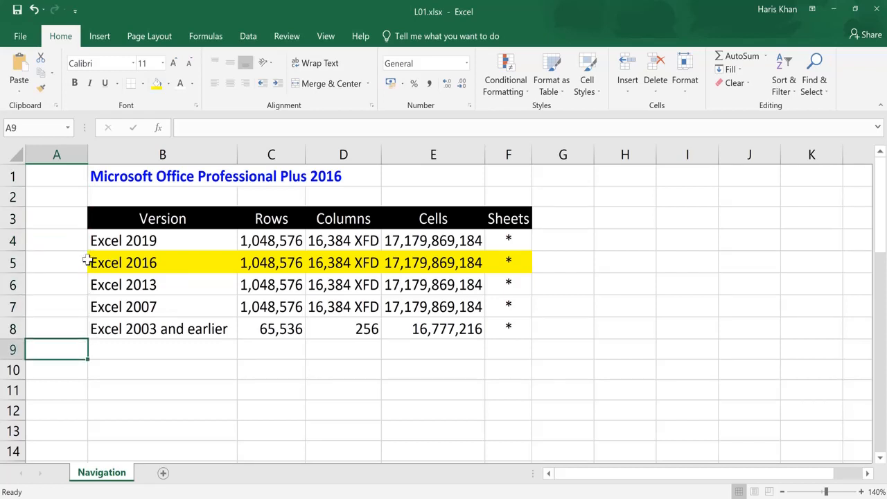
key(ctrl+Down)
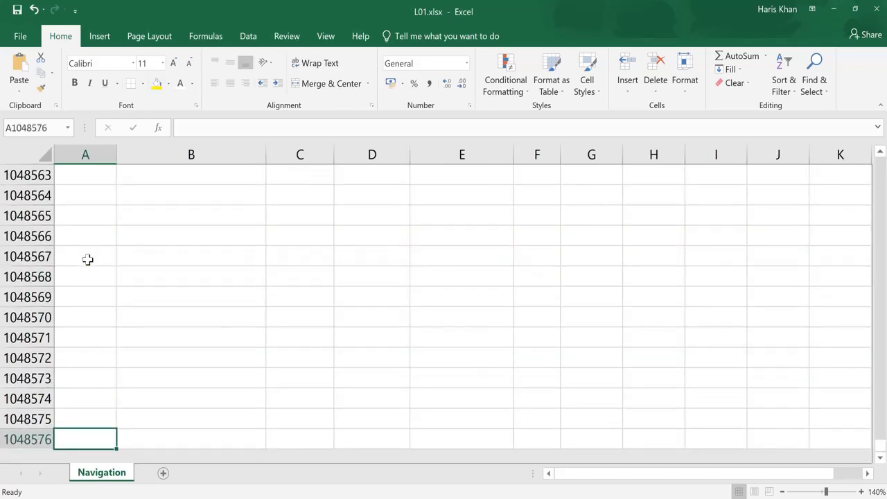
- Return from the last row to the top of column A and move to the Excel 2016 cell B5
key(ctrl+Up)
key(Down)
key(Down)
key(Down)
key(Down)
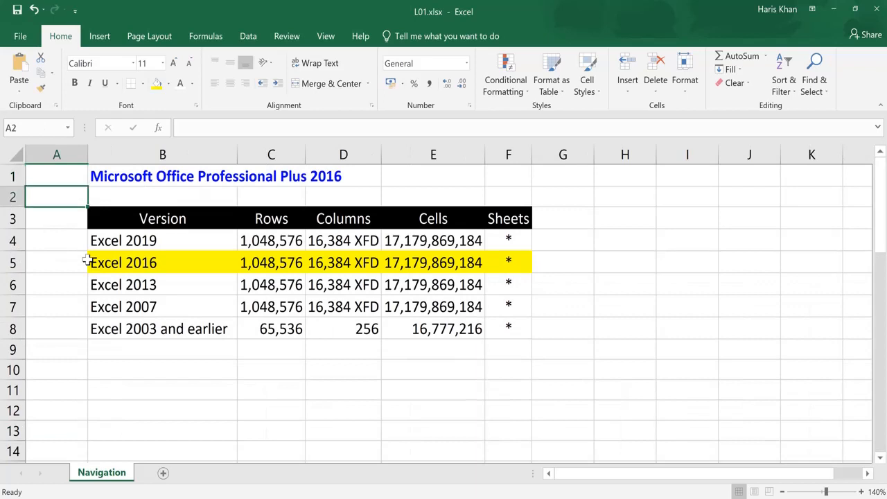
key(Right)
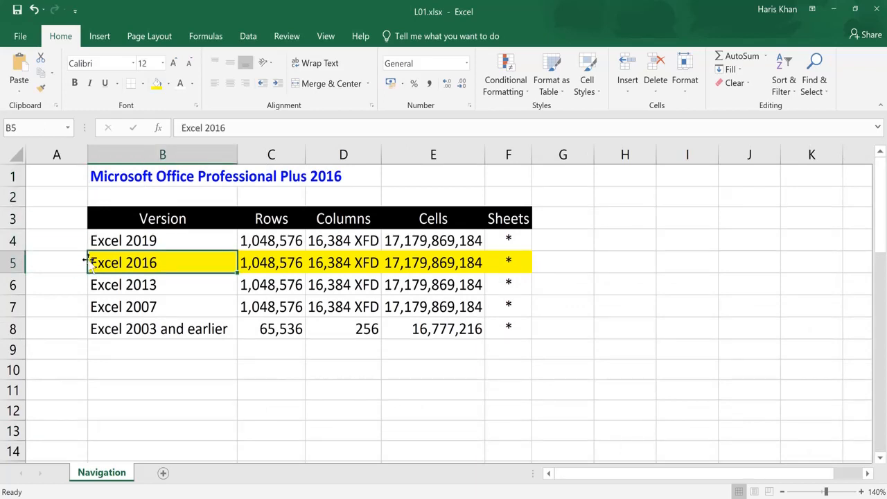
- Move up to C1 and along row 1 to H1, and jump to the sheet's last column, cell XFD1
key(Right)
key(Up)
key(Up)
key(Up)
key(Up)
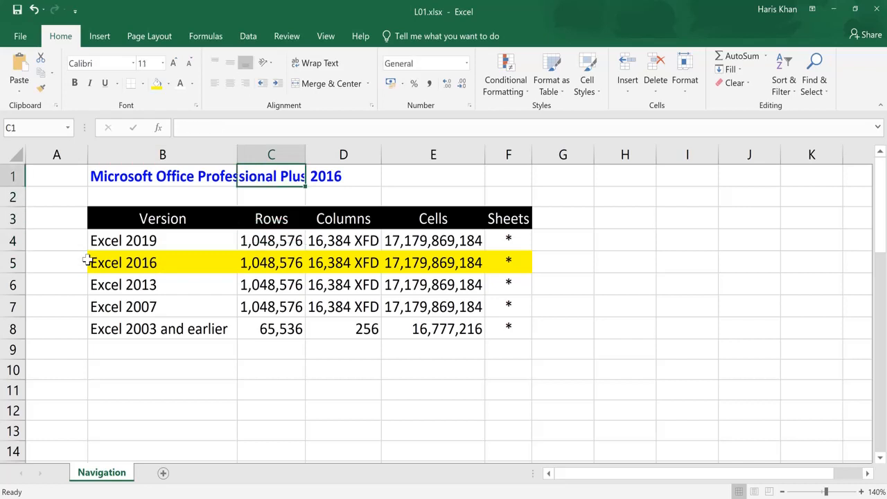
key(Right)
key(Right)
key(Right)
key(Right)
key(Right)
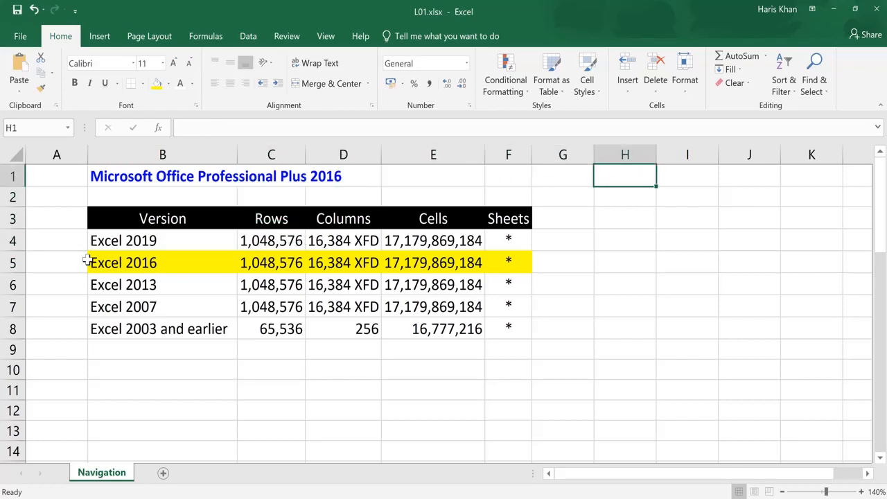
key(ctrl+Right)
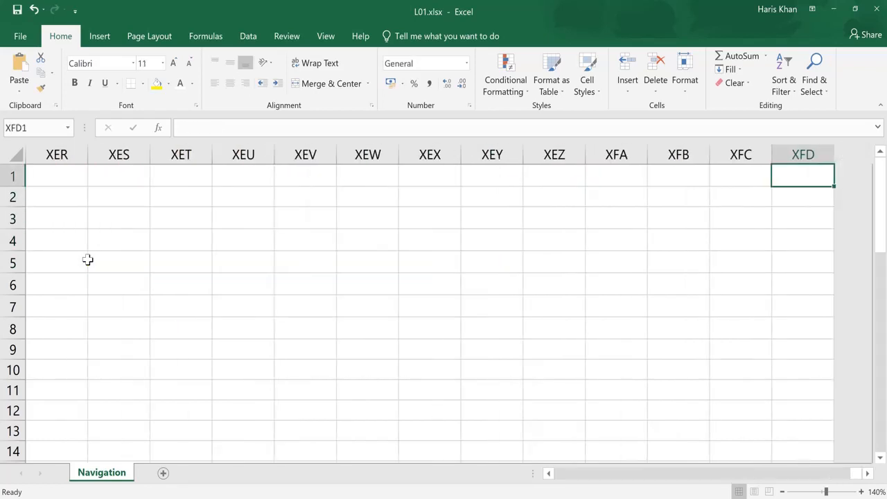
- Return to cell A1 and move to the Excel 2016 column limit in D5
key(ctrl+Home)
key(Down)
key(Down)
key(Down)
key(Down)
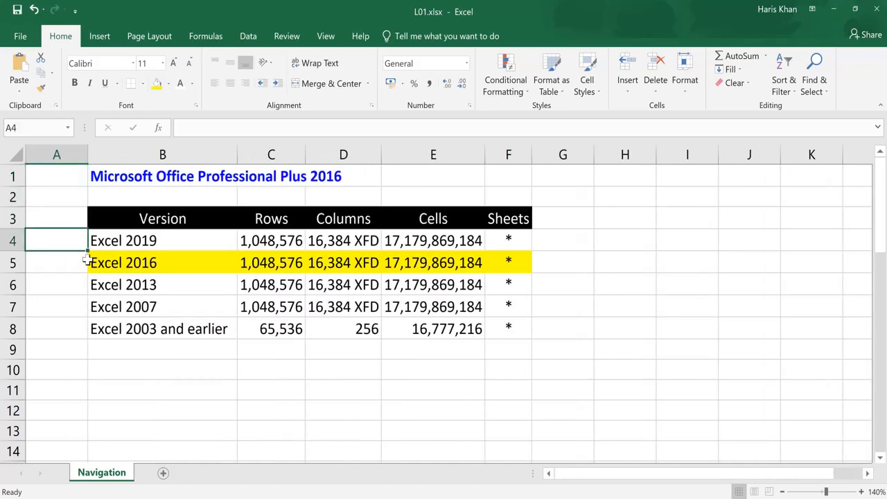
key(Right)
key(Right)
key(Right)
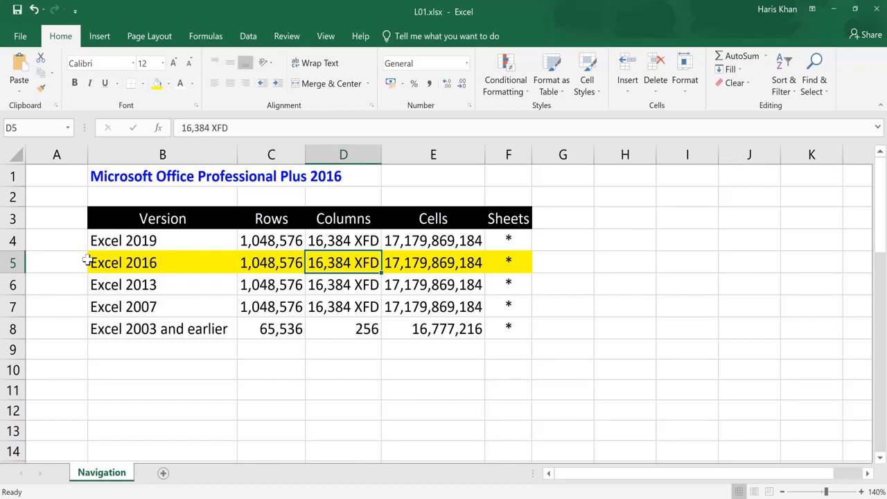
- Examine the Excel 2016 row and column limits in C5 and D5, and the cell total's formula in E5
key(Left)
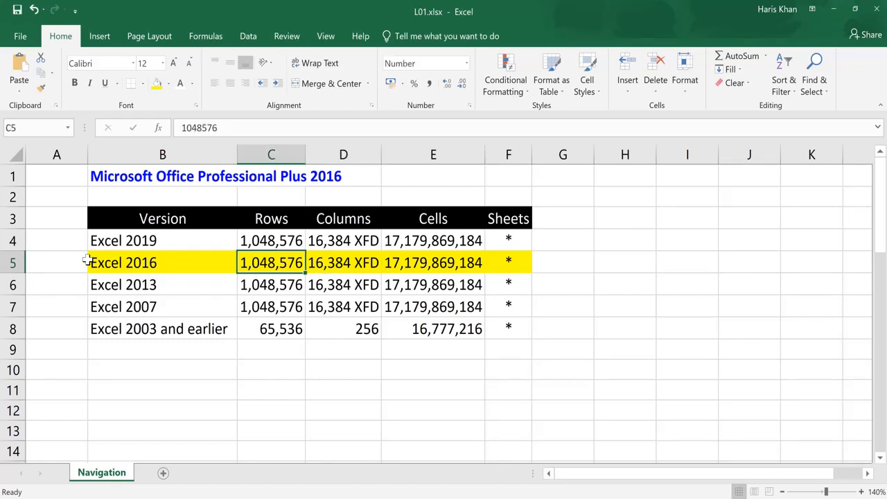
key(Right)
key(Left)
key(Right)
key(Right)
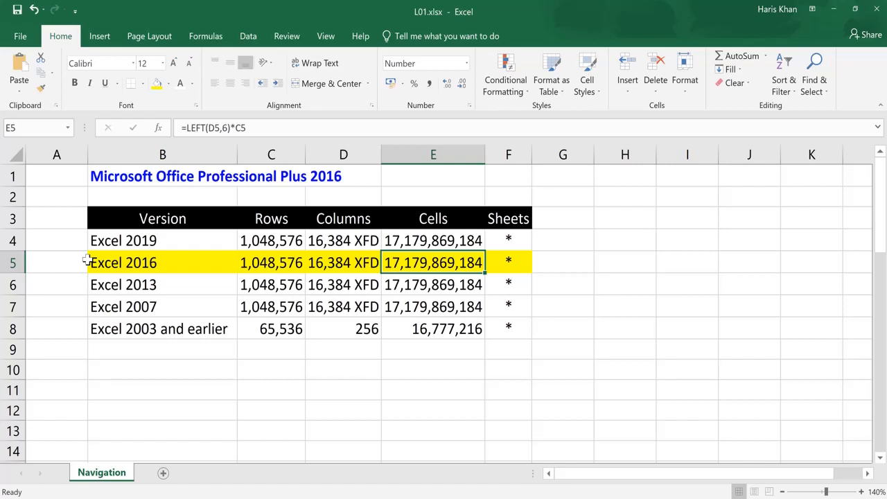
- Select B10 and move down column B cell by cell to B29, below the arrow-key pictures
click(195, 369)
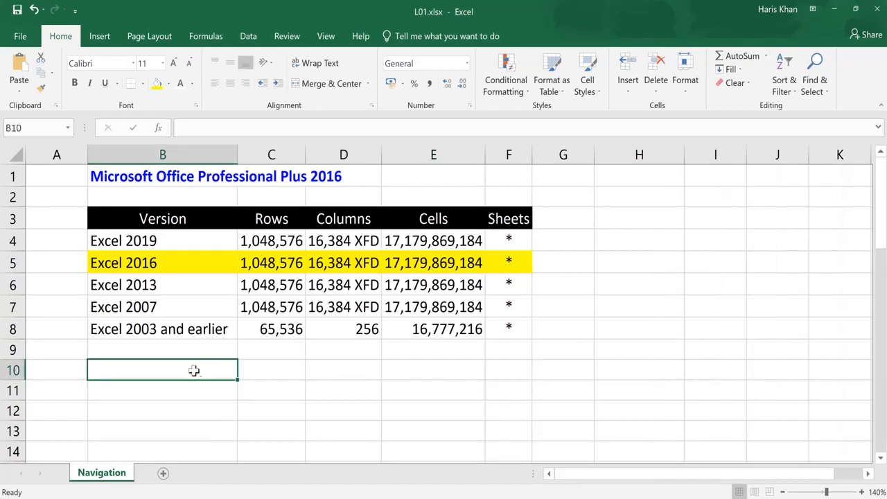
click(436, 368)
click(196, 372)
key(Down)
key(Down)
key(Down)
key(Down)
key(Down)
key(Down)
key(Down)
key(Down)
key(Down)
key(Down)
key(Down)
key(Down)
key(Down)
key(Down)
key(Down)
key(Down)
key(Down)
key(Down)
key(Down)
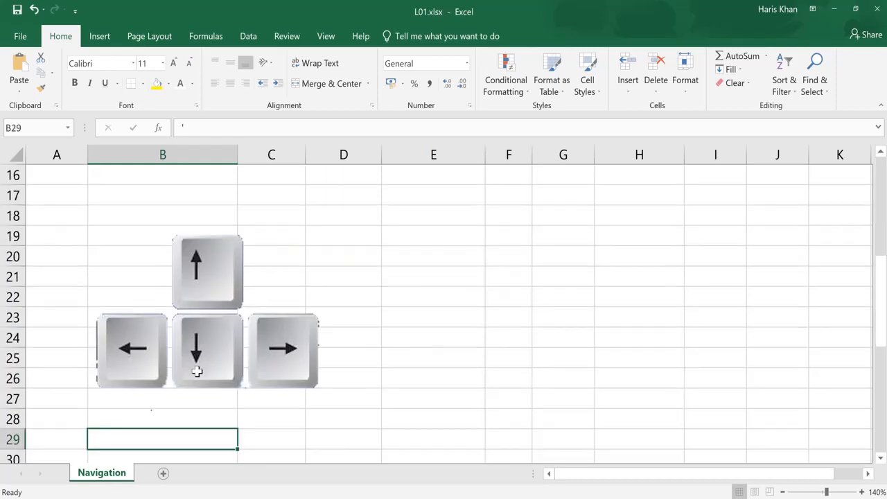
scroll(192, 420, down, 1)
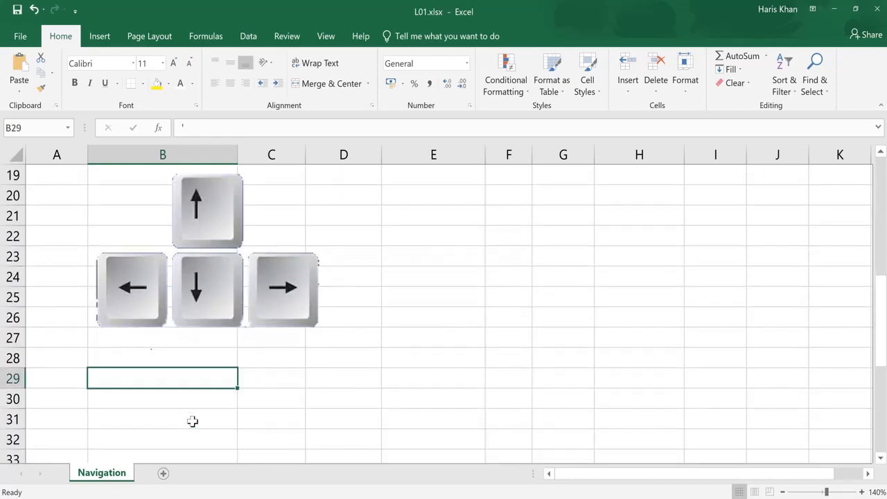
- Move one cell at a time around B30, C30, C29 and B29, finishing on B29
key(Down)
key(Right)
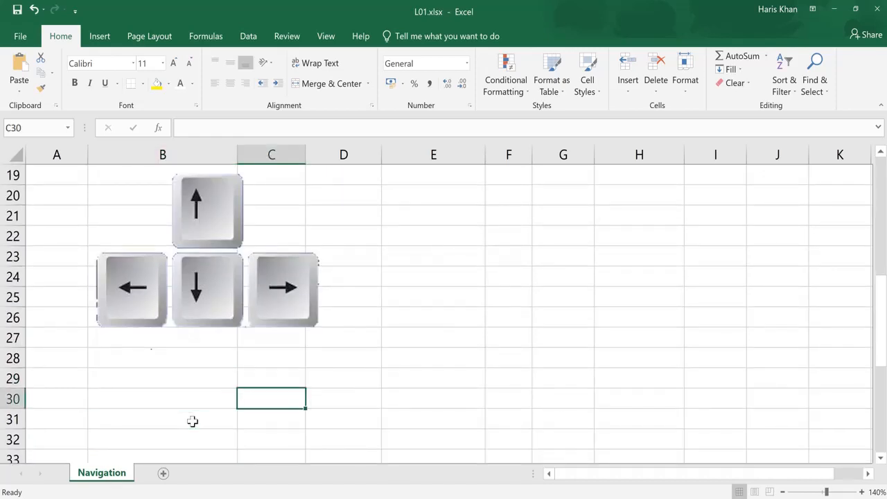
key(Up)
key(Left)
key(Down)
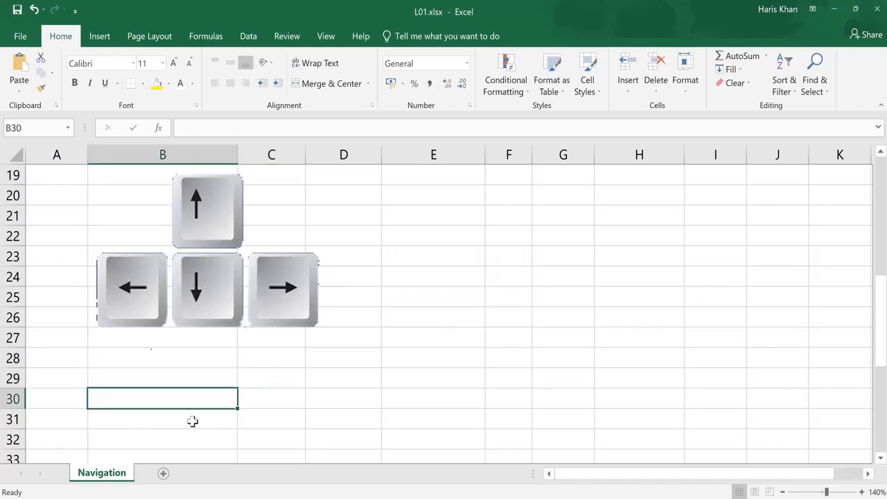
key(Up)
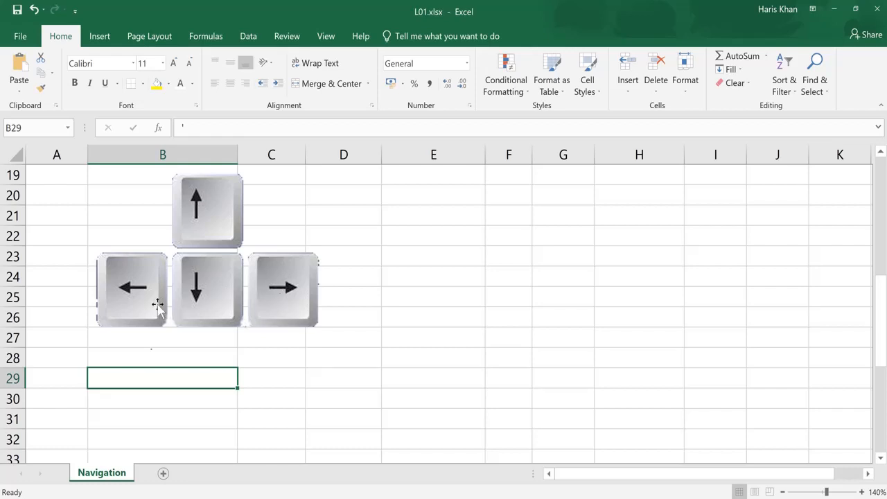
- Move one cell up from B29 and back, and one cell right and back
key(Up)
key(Down)
key(Right)
key(Left)
- Select row 28 above the Insert and Home key pictures, and page one screen down to A42 and back up
scroll(336, 356, down, 1)
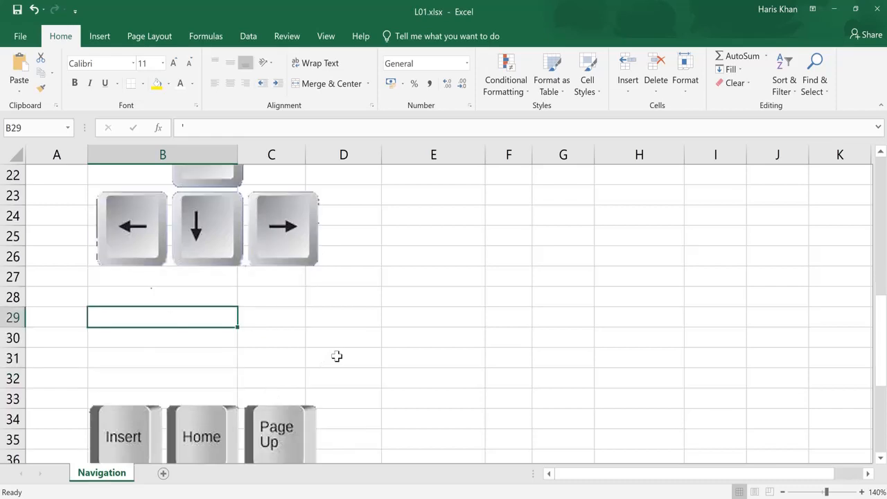
scroll(336, 357, down, 2)
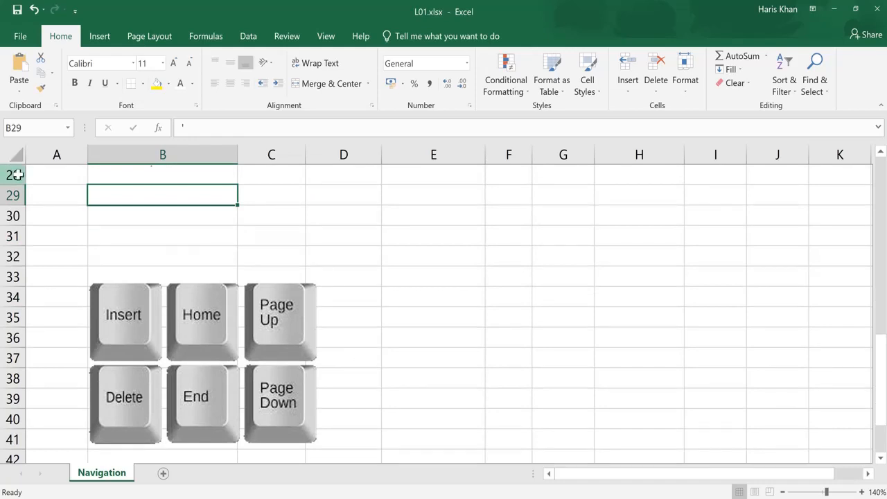
click(14, 175)
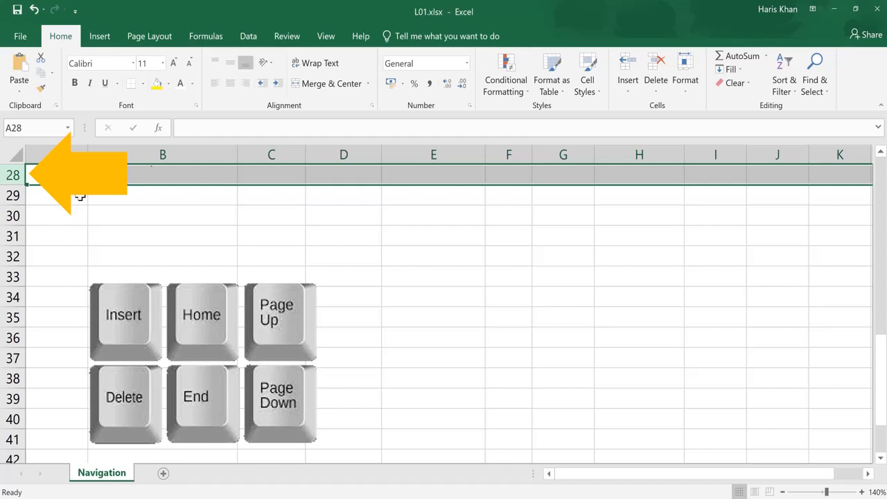
key(Page_Down)
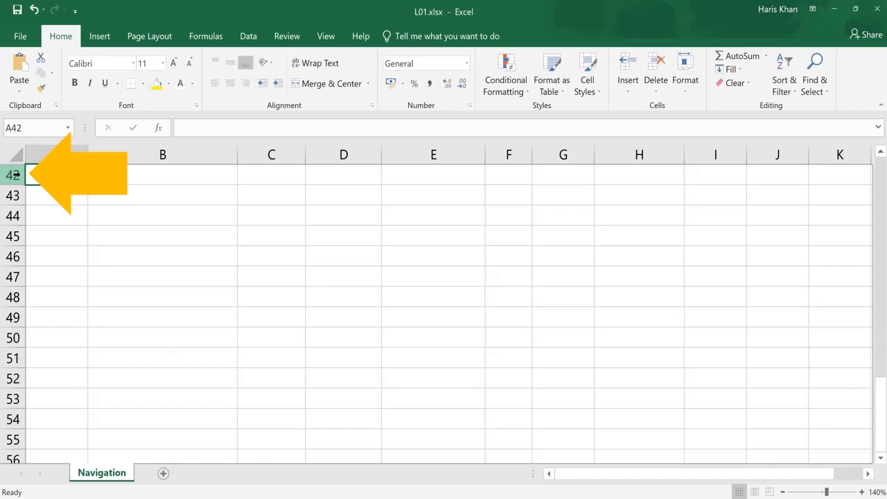
key(Page_Up)
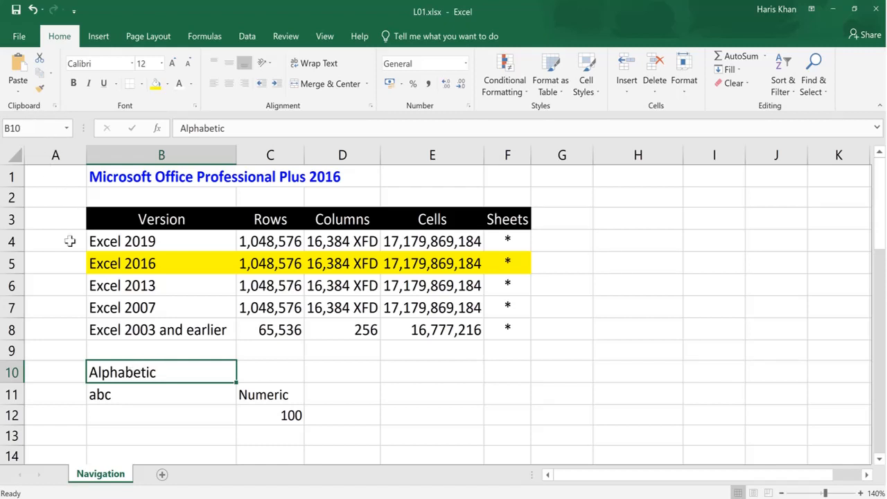
- Select the whole of column B, the whole of row 10, and the cell B10 where they meet
click(180, 149)
click(10, 372)
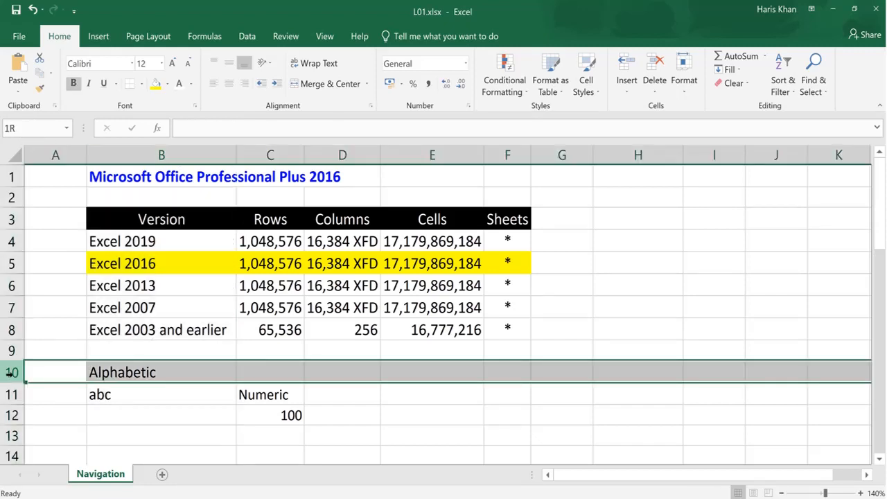
click(115, 368)
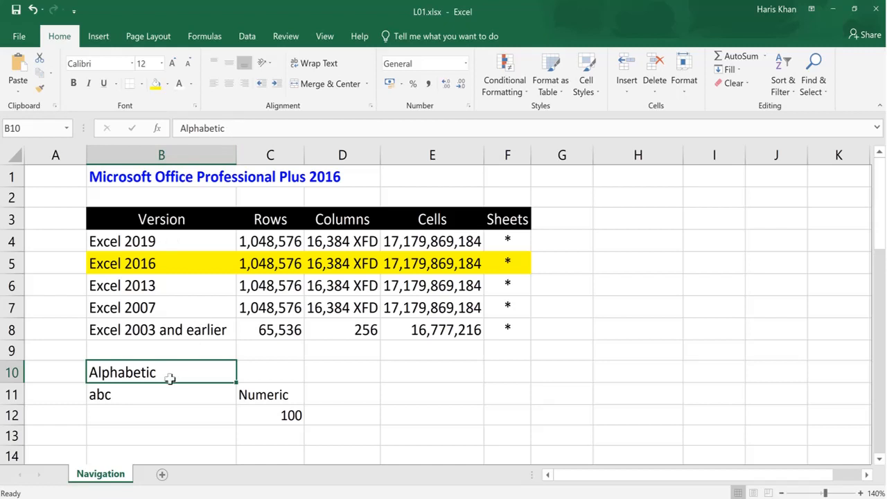
- Select the abc entry in B11, the Numeric label in C11 and the number in C12 in turn
click(251, 395)
click(181, 393)
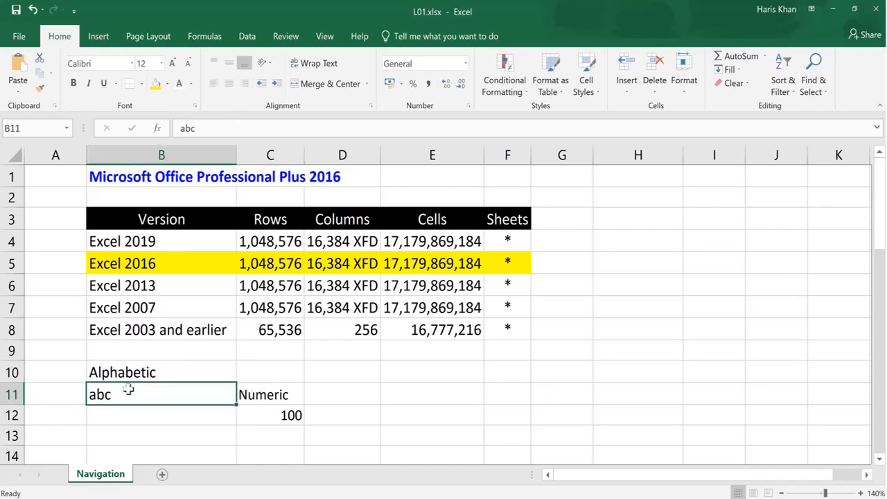
click(262, 399)
click(273, 415)
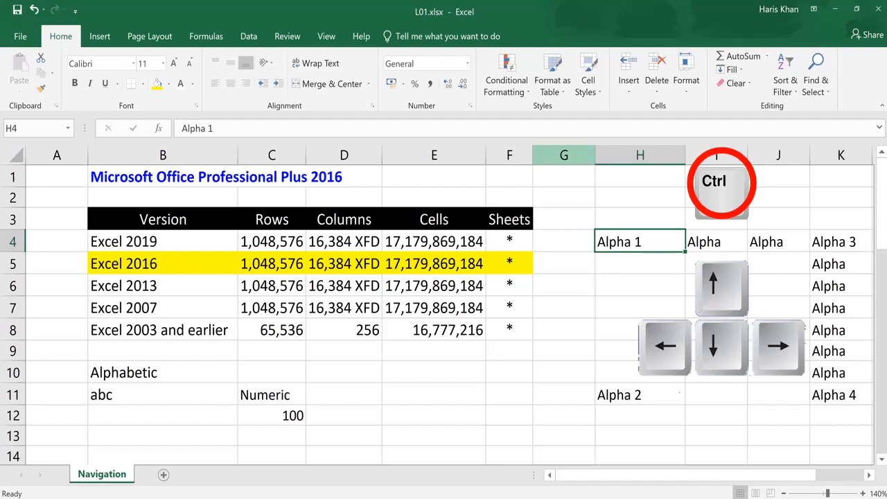
- Jump around the Alpha data block edge by edge, from H4 to H11, K11, K4 and back to H4
key(ctrl+Down)
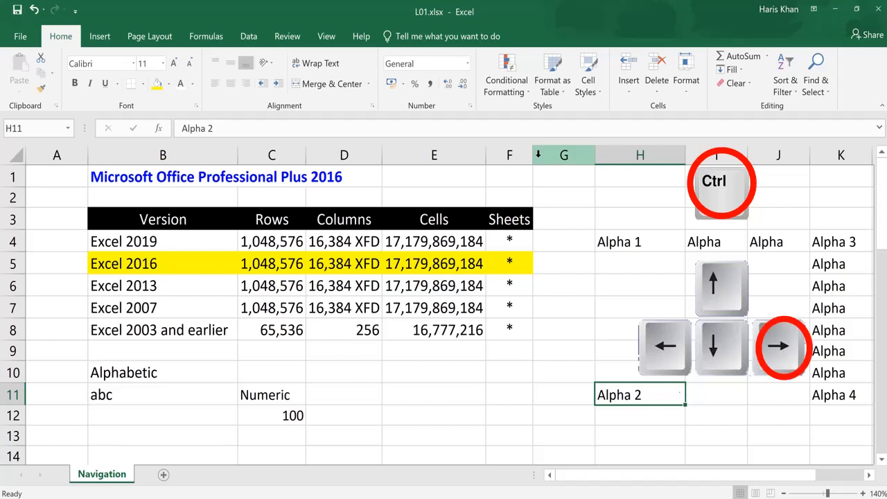
key(ctrl+Right)
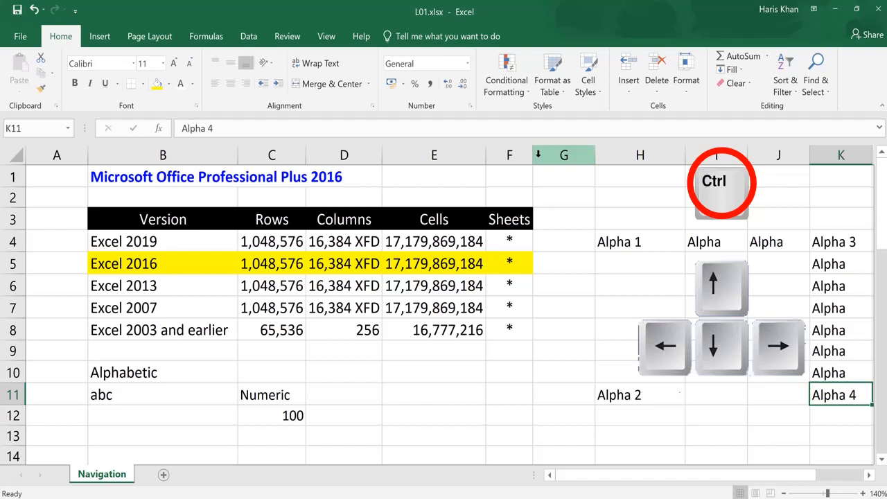
key(ctrl+Up)
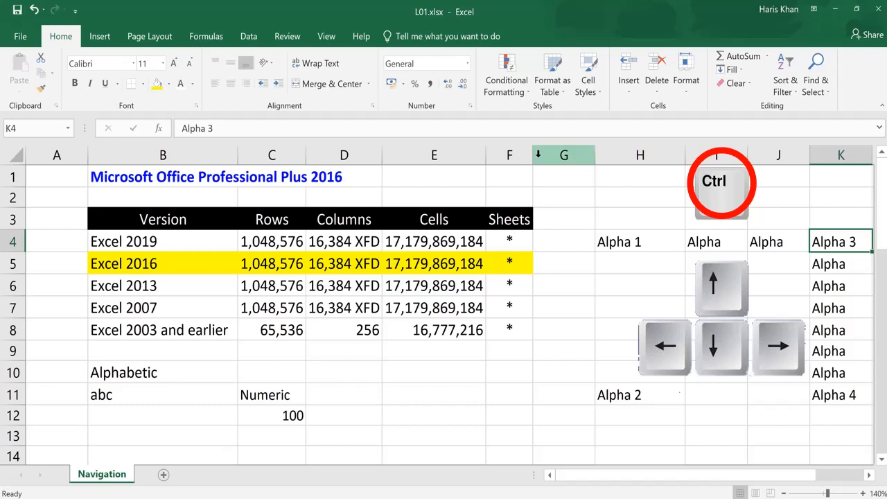
key(ctrl+Left)
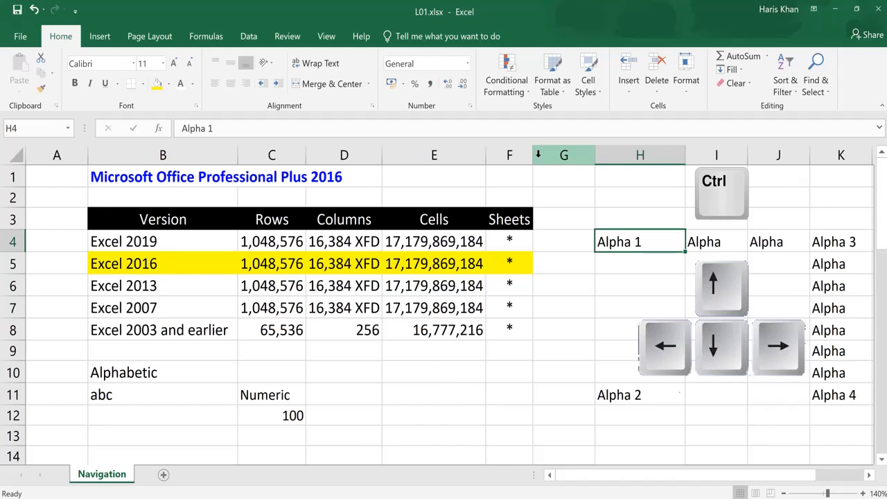
- Jump around the Alpha block's corners again, going back and forth between K11 and K4 before returning to H4
key(ctrl+Down)
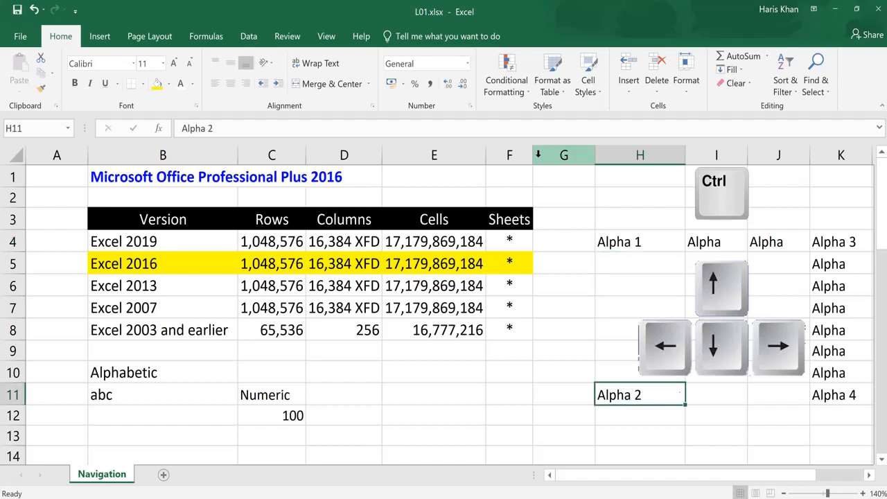
key(ctrl+Right)
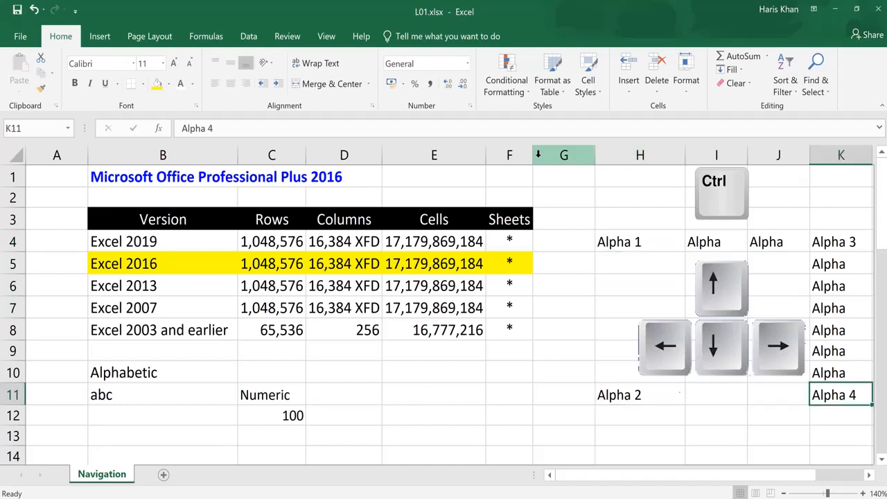
key(ctrl+Up)
key(ctrl+Down)
key(ctrl+Up)
key(ctrl+Down)
key(ctrl+Up)
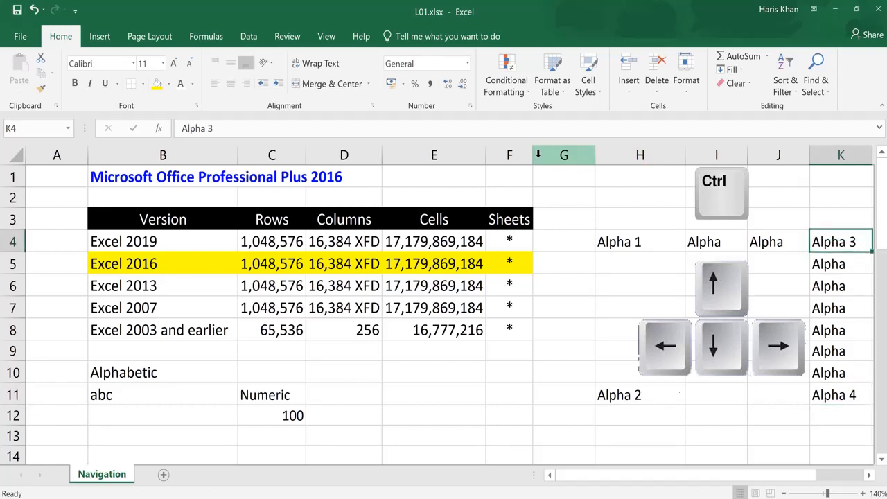
key(ctrl+Left)
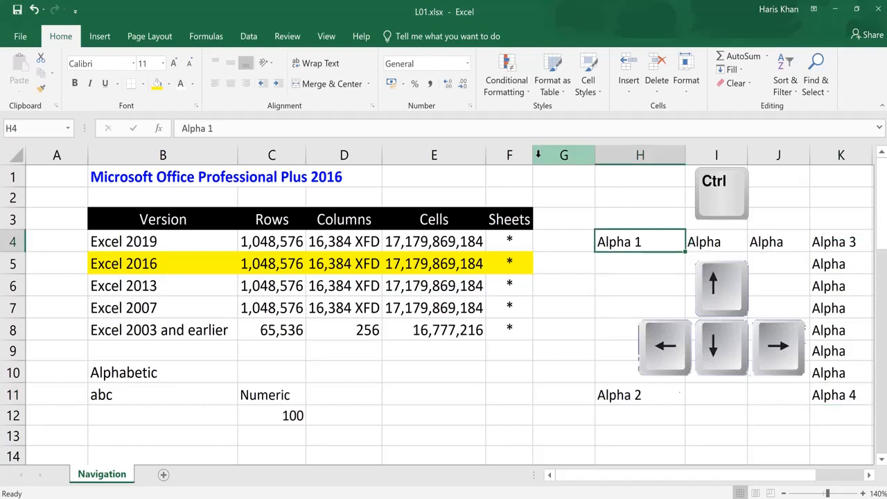
- Jump back and forth between Alpha 1 in H4 and Alpha 2 in H11, ending on H4
key(ctrl+Down)
key(ctrl+Up)
key(ctrl+Down)
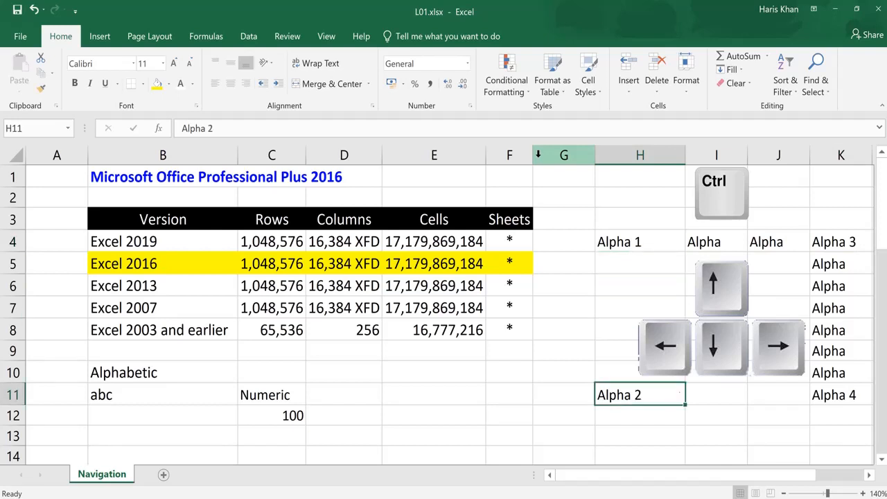
key(ctrl+Up)
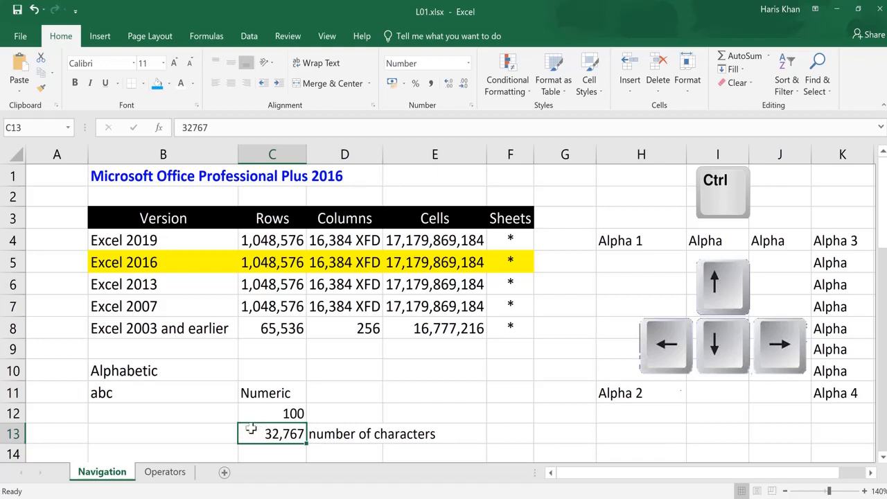
- Select the Excel 2003 and earlier label and its row and column limits in B8, C8 and D8, ending on the cell total in E8
click(351, 328)
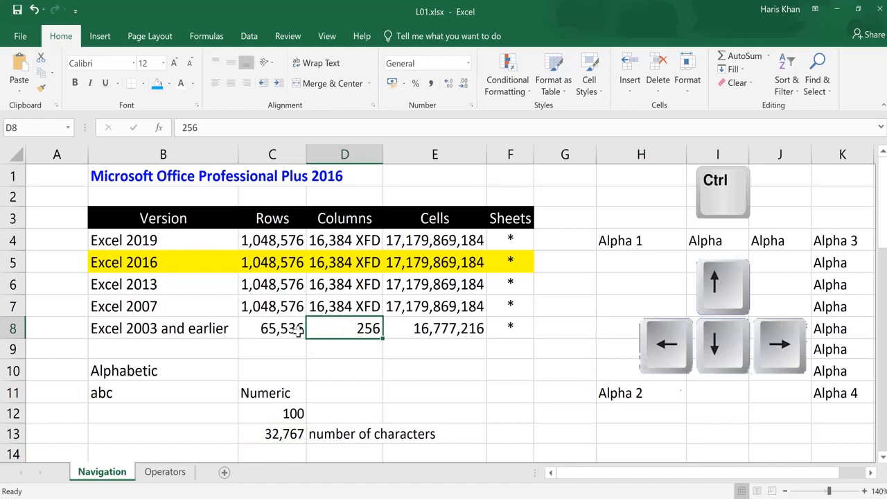
click(290, 328)
click(196, 331)
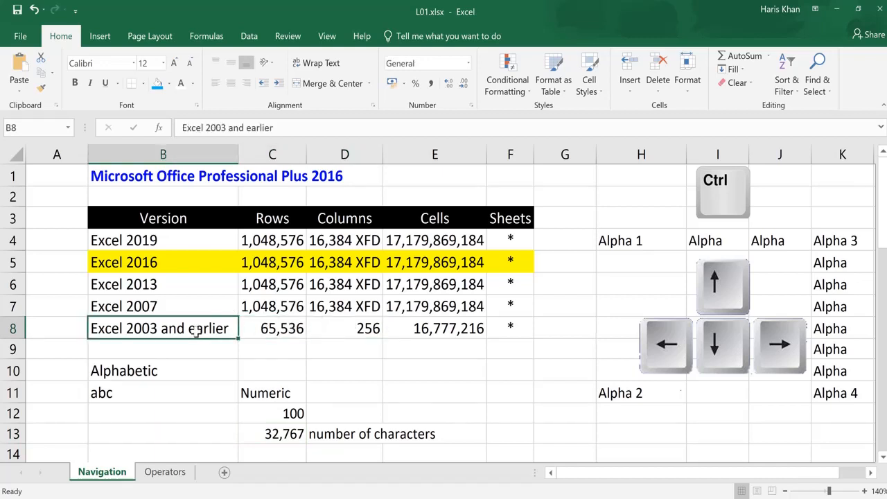
click(270, 331)
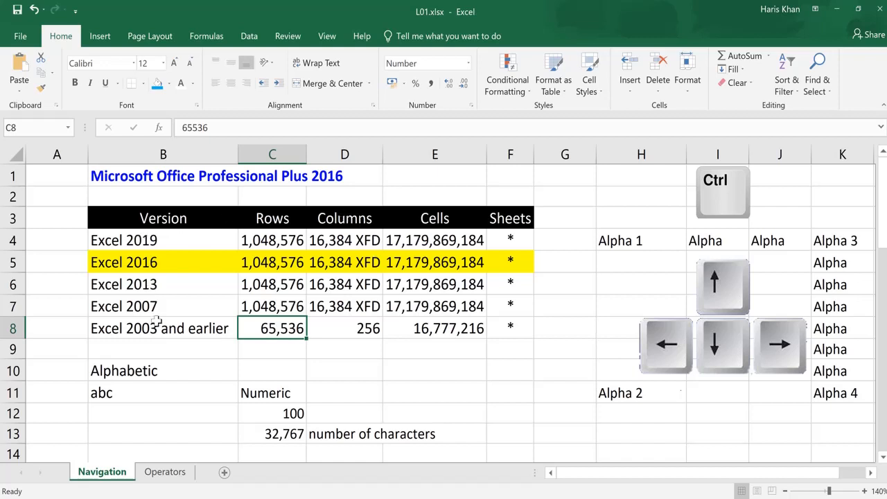
click(364, 328)
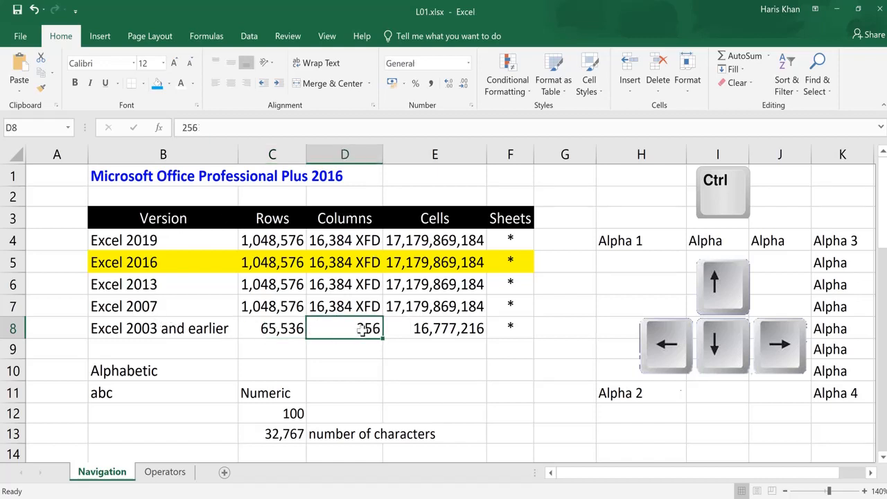
click(292, 328)
click(347, 328)
click(424, 329)
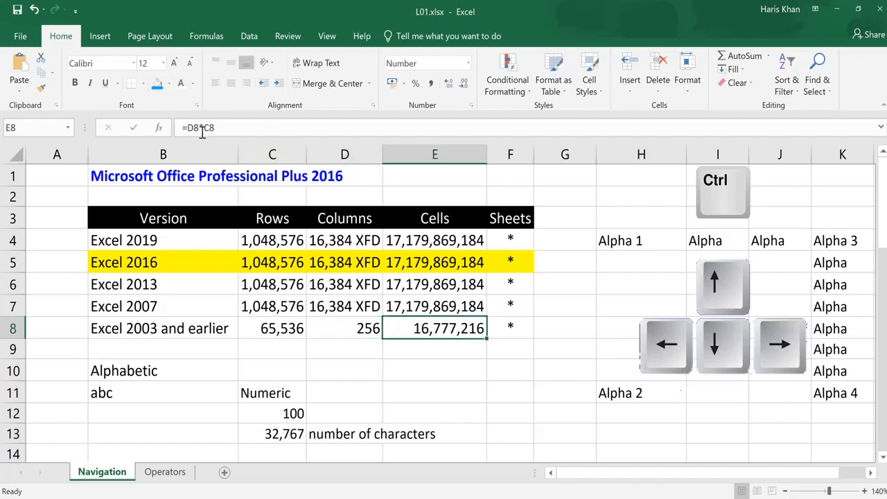
- Trace the E8 formula's inputs by selecting D8 and C8, then the version label in B8, and return to E8
click(360, 324)
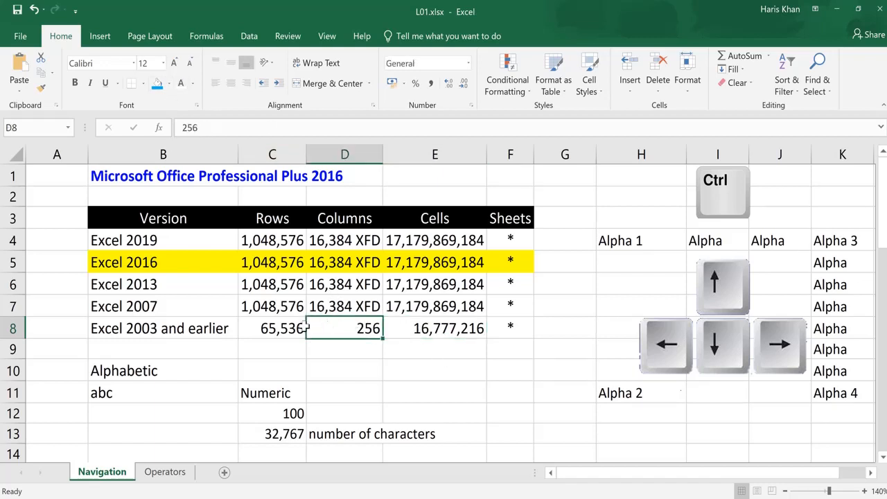
click(291, 326)
click(197, 329)
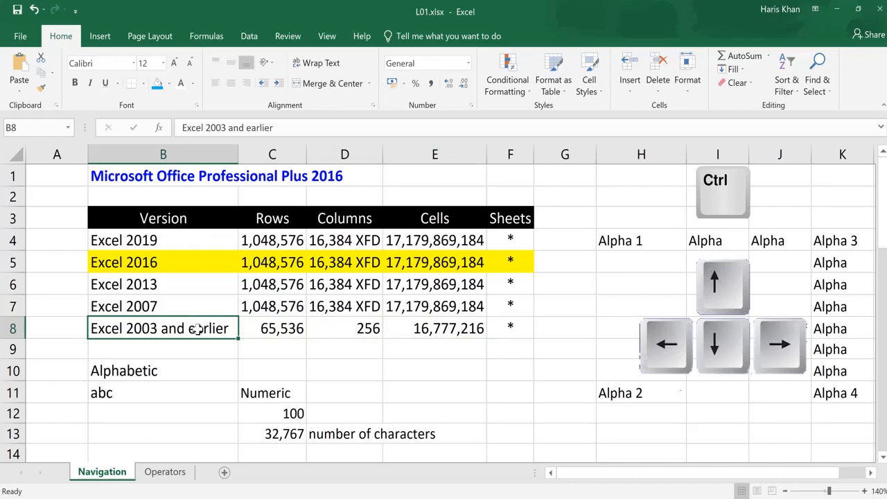
click(419, 329)
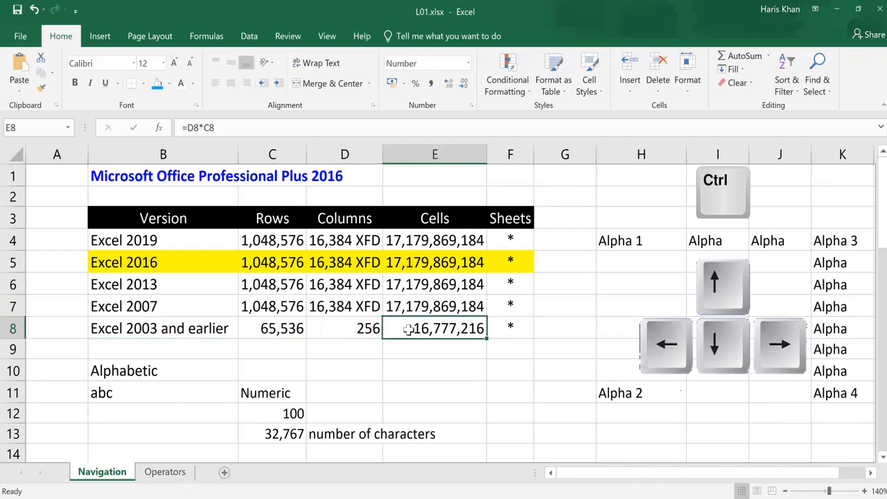
- Open the Operators sheet and jump from the caret entry in A7 down to the Comparison operators heading in A29
click(164, 472)
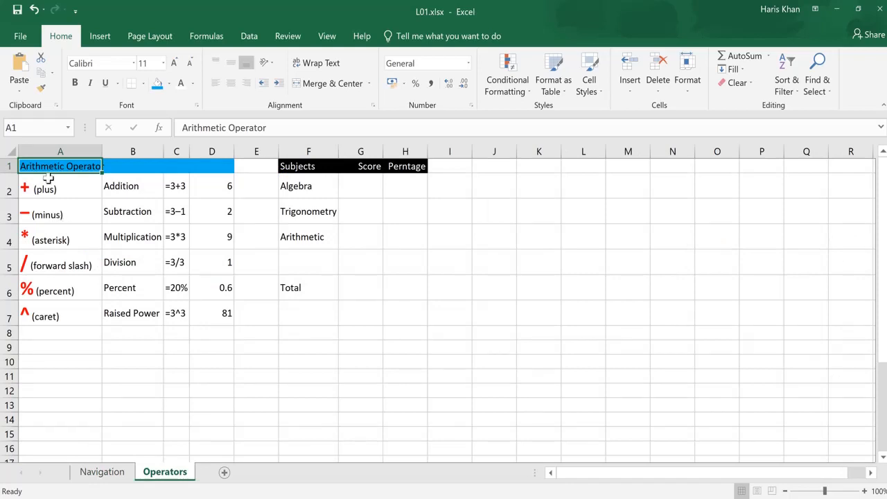
click(57, 314)
key(ctrl+Down)
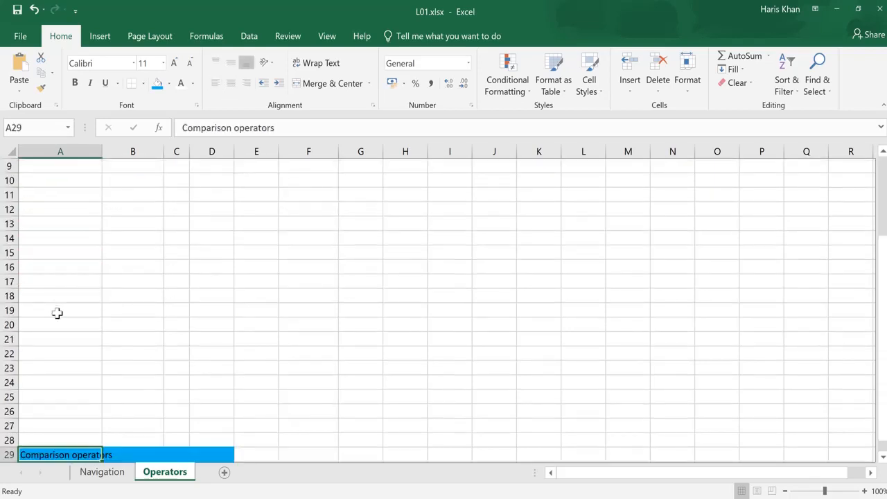
- Examine the Comparison operators and Reference Operators headings in A29 and A30, ending on A29
key(Down)
key(Down)
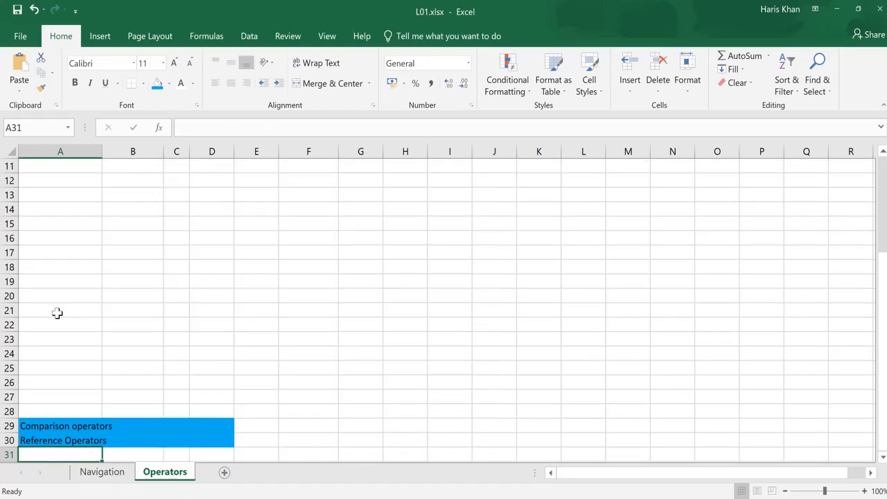
key(Up)
key(Up)
key(Down)
key(Up)
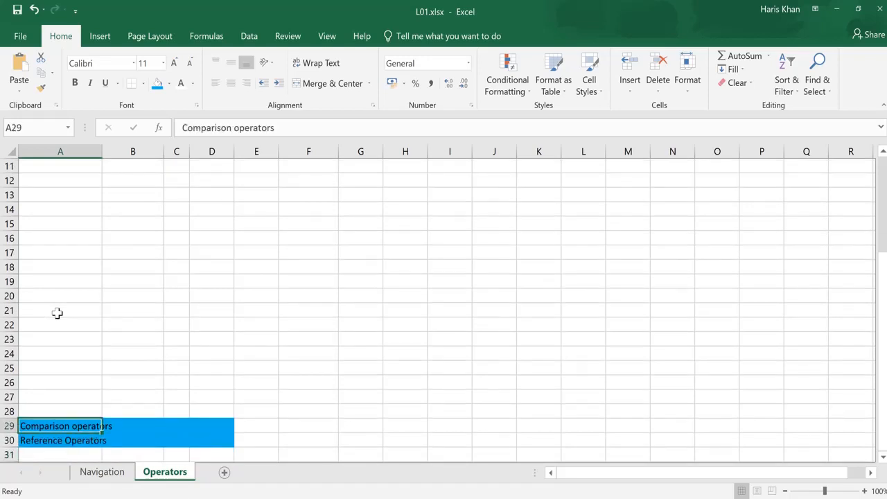
key(Down)
key(Up)
key(Down)
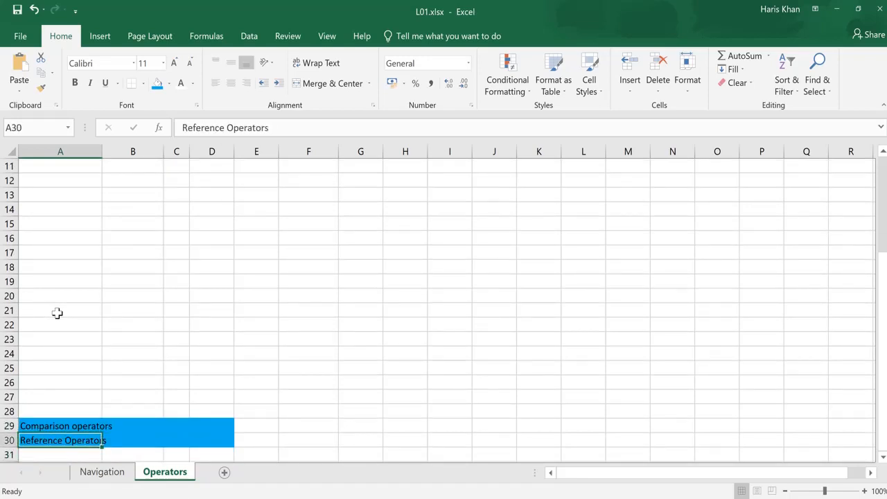
key(Up)
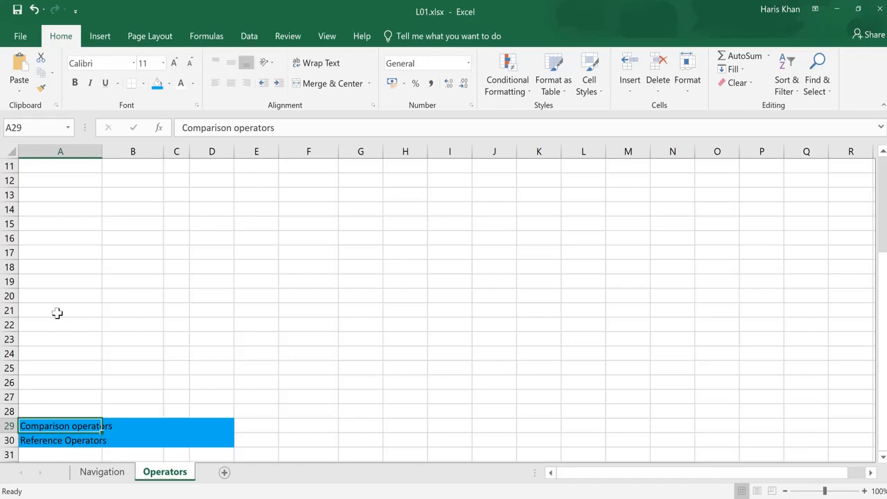
- Return to the Arithmetic Operator heading in A1 and step down the operator symbols to the forward slash in A5
key(ctrl+Home)
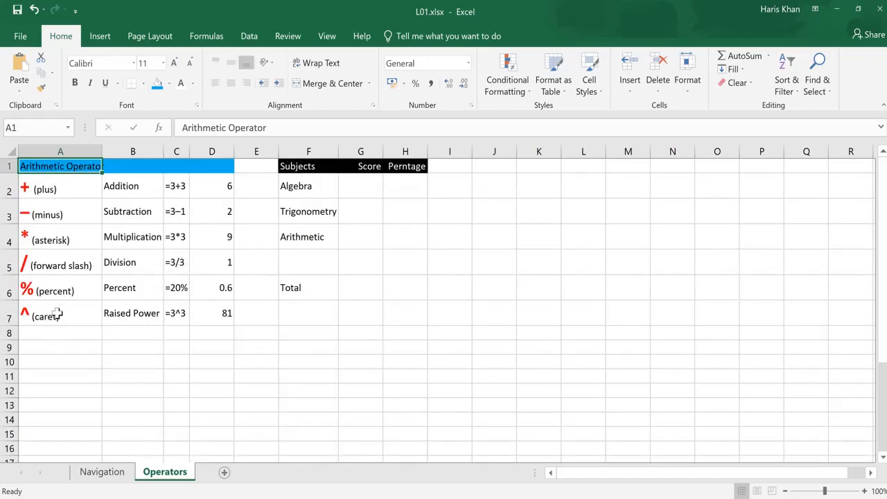
key(Down)
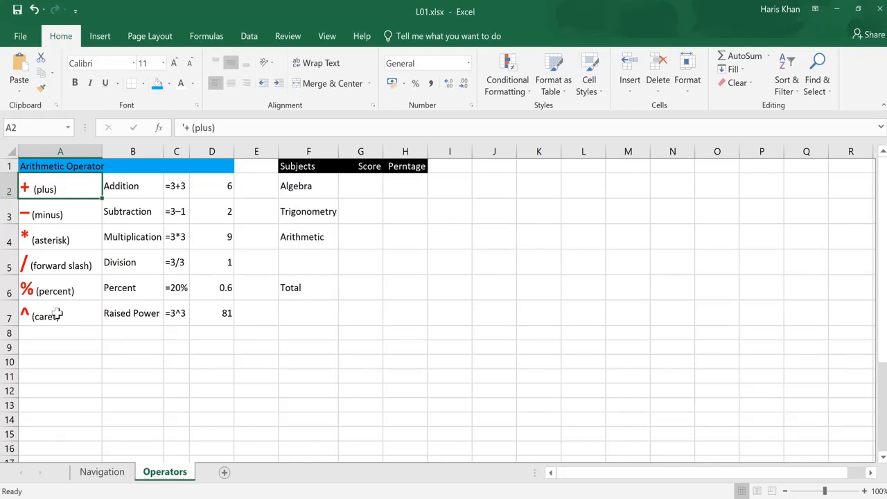
key(Down)
key(Down)
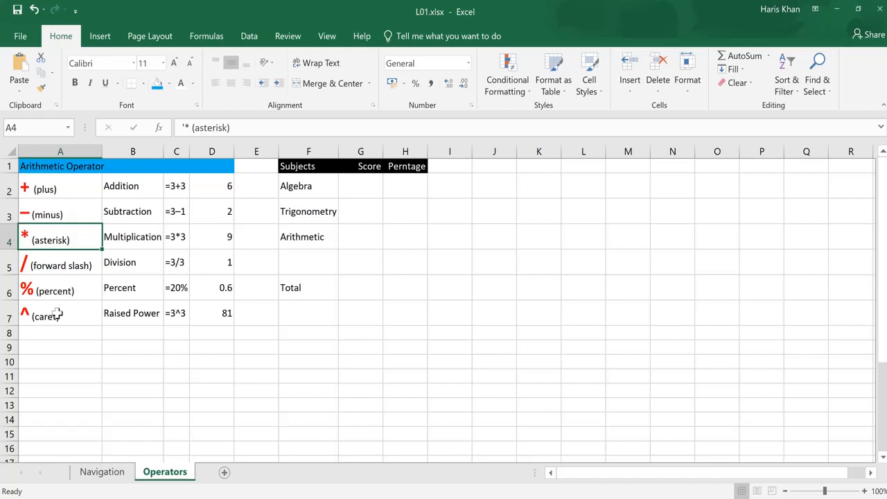
key(Down)
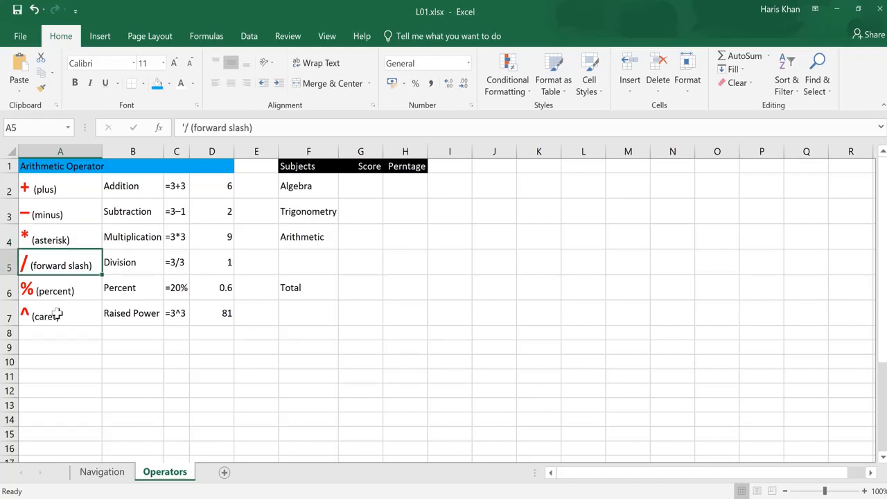
- Move from the Division name in B5 down to Raised Power in B7, and compare it with the caret symbol in A7
key(Right)
key(Down)
key(Down)
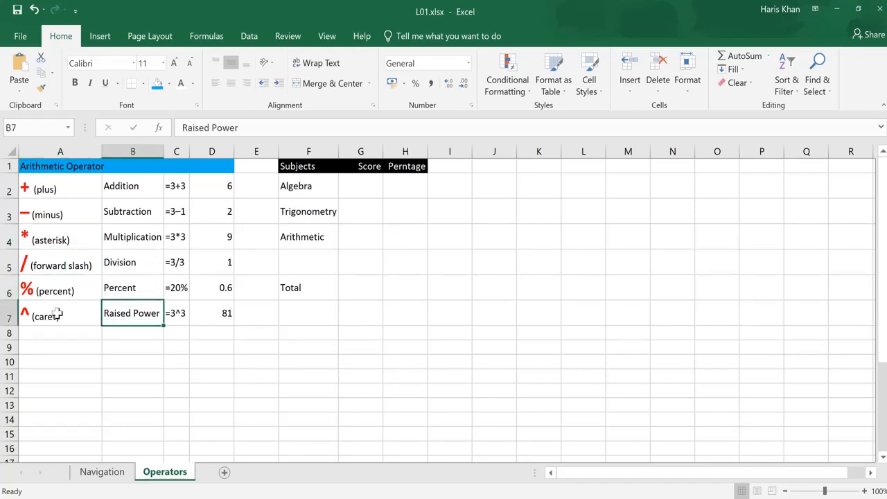
key(Left)
key(Right)
- Go back up to the Addition row and step across its symbol, name, example and result in A2 through D2
key(Up)
key(Up)
key(Up)
key(Up)
key(Left)
key(Up)
key(Right)
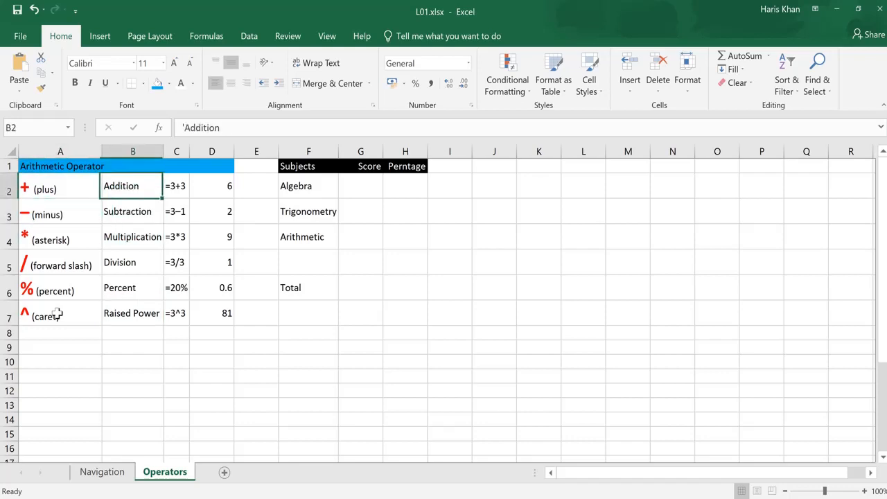
key(Right)
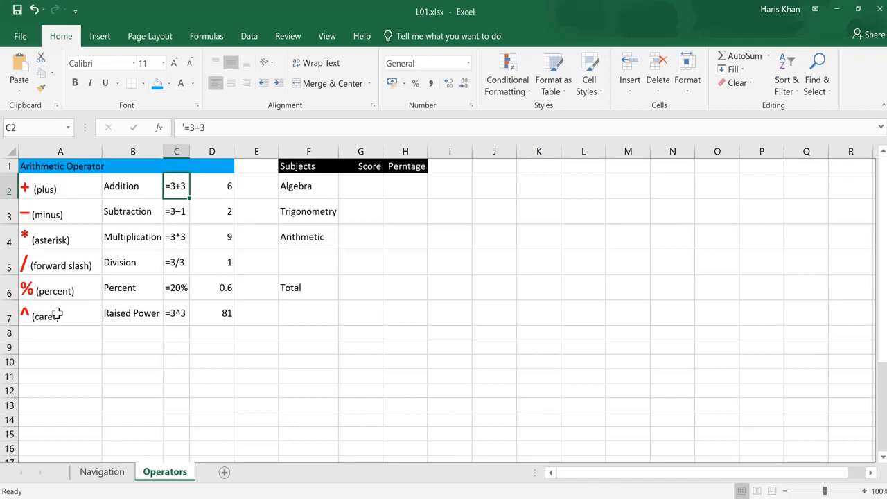
key(Right)
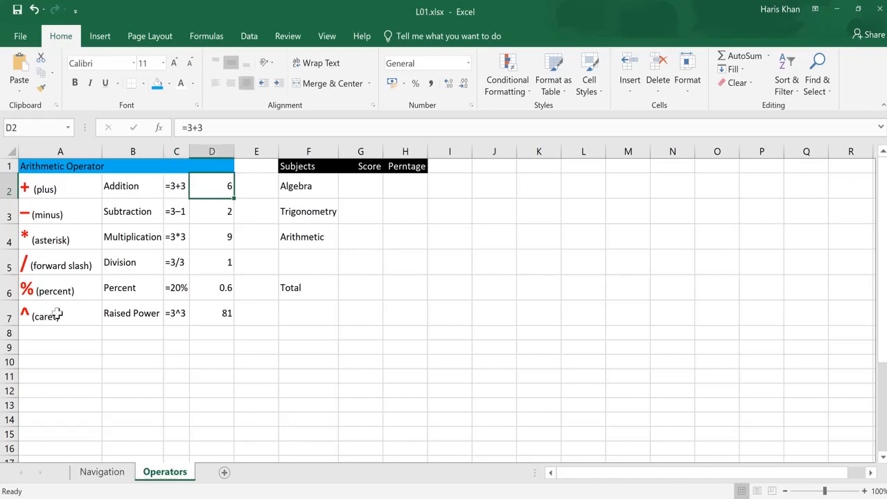
- Step through the Subtraction row from the result in D3 back to the symbol in A3, and forward to the example in C3
key(Down)
key(Left)
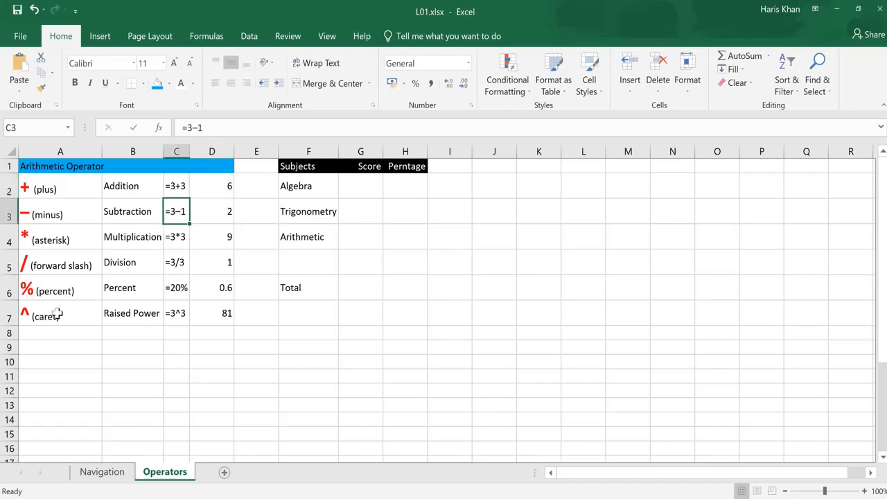
key(Left)
key(Left)
key(Right)
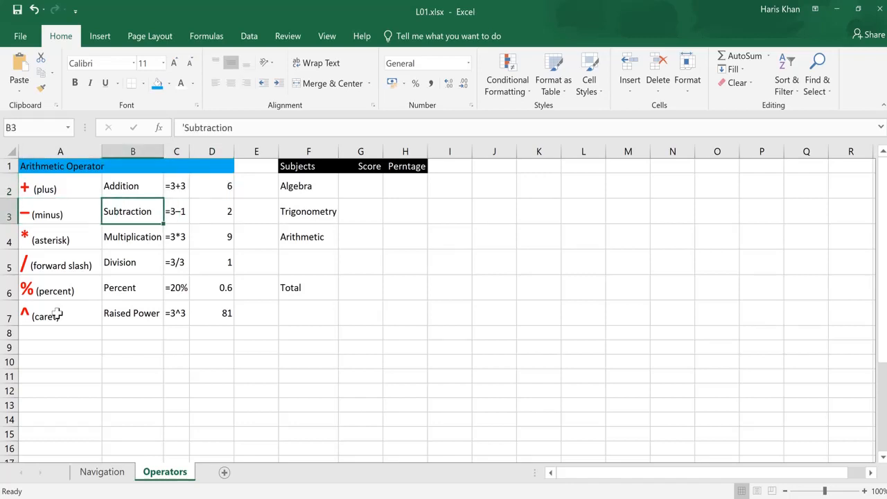
key(Right)
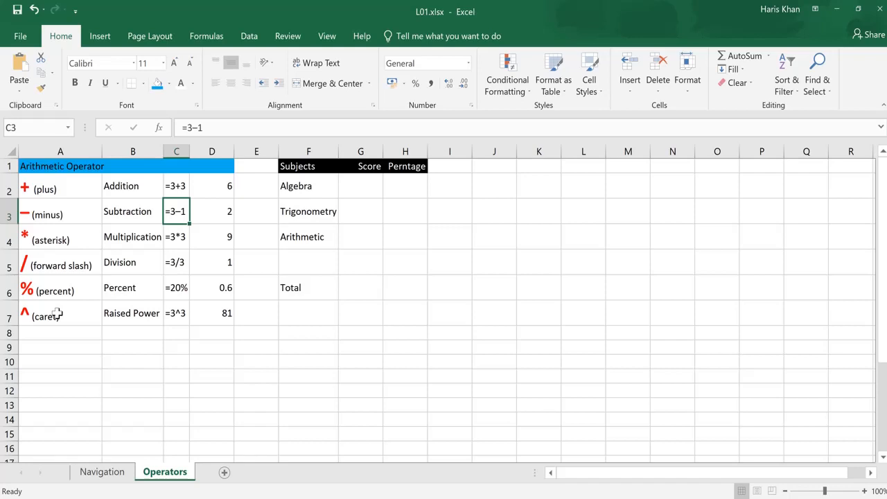
- Check the Subtraction result in D3, and go through the Multiplication example in C4 and its result in D4
key(Right)
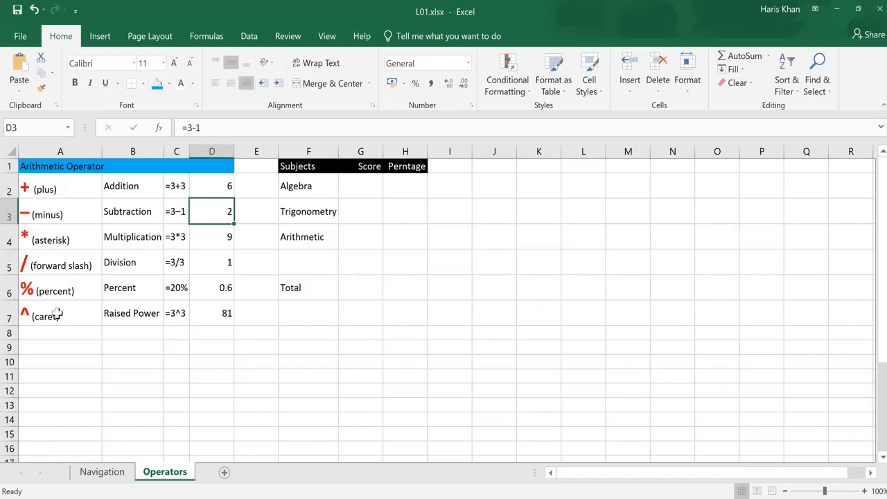
key(Down)
key(Left)
key(Left)
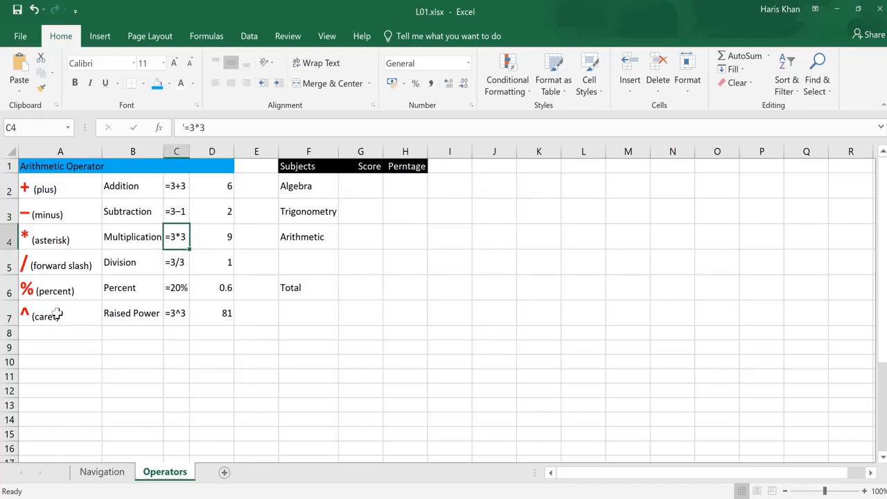
key(Right)
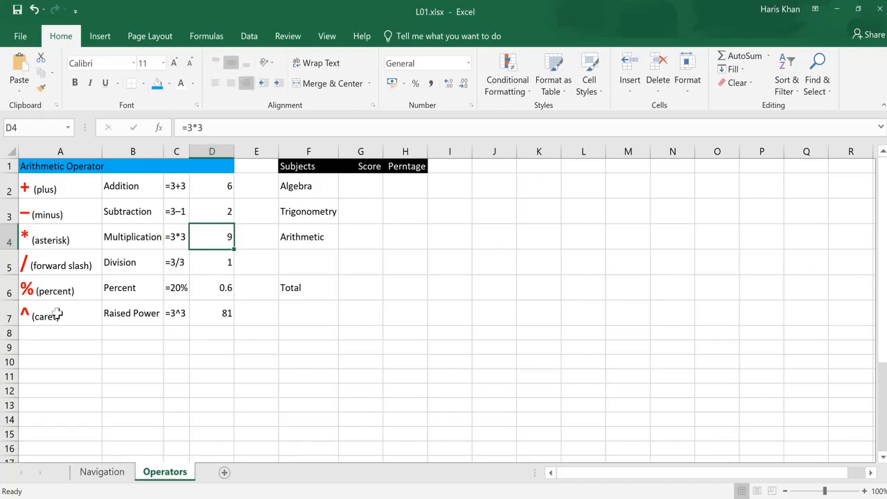
- Step through the Division example and result in C5 and D5, and the Percent example and result in C6 and D6
key(Down)
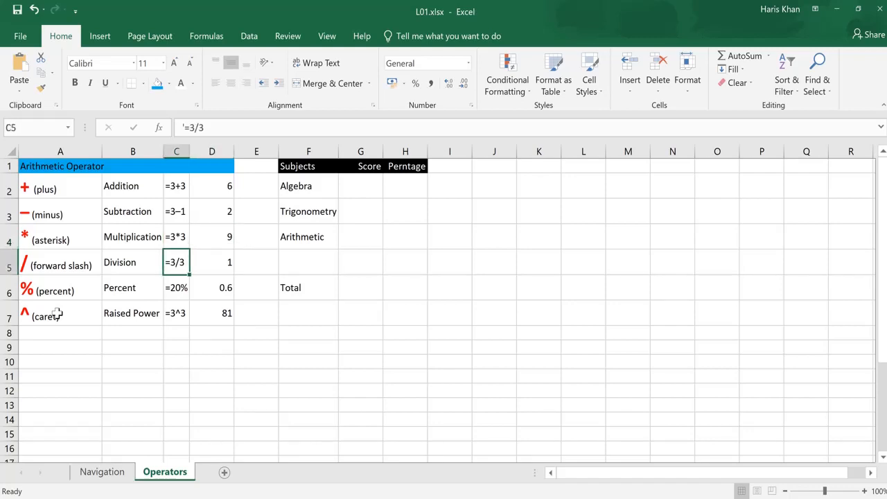
key(Right)
key(Down)
key(Left)
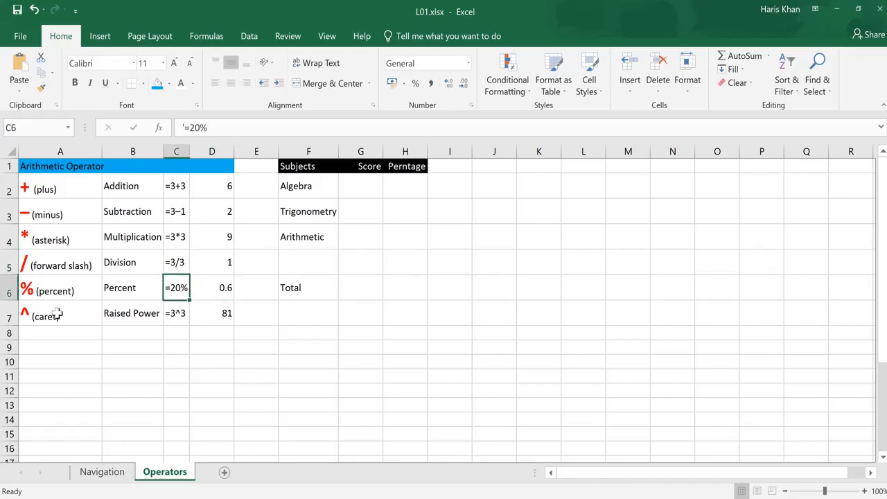
key(Right)
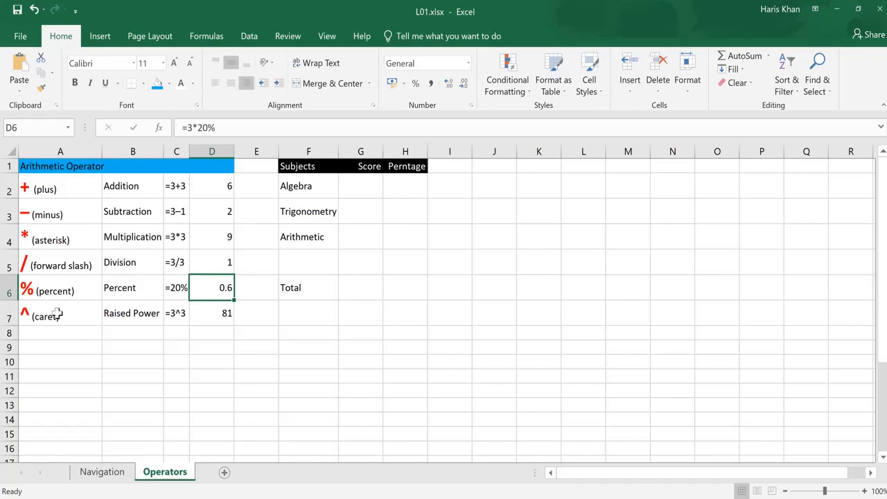
key(Left)
key(Right)
- Go down to the Raised Power row and step from the caret symbol in A7 across to the result in D7
key(Down)
key(Left)
key(Left)
key(Left)
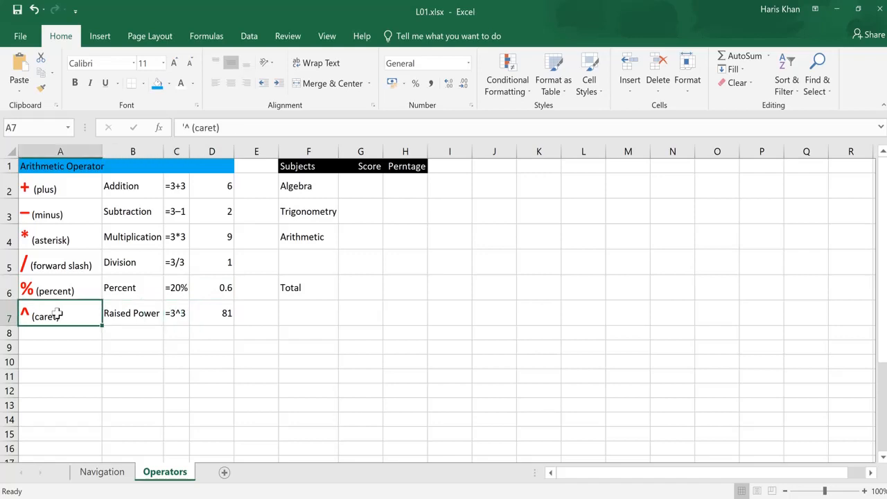
key(Right)
key(Right)
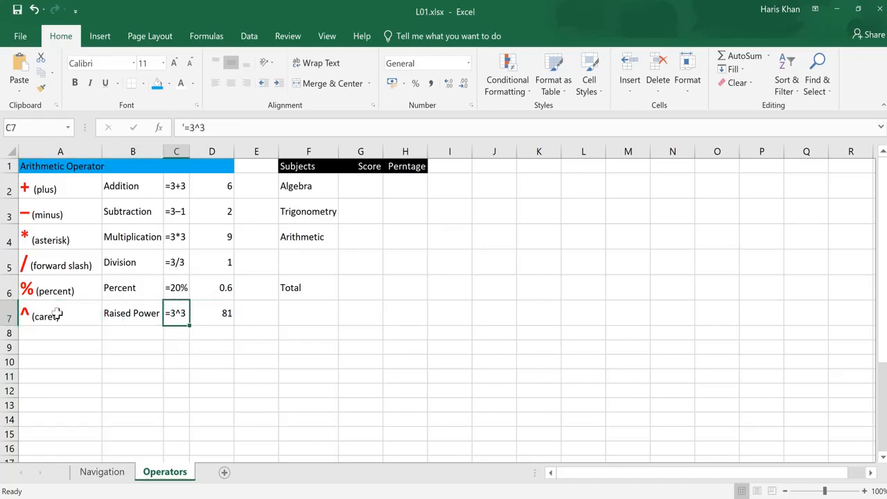
key(Right)
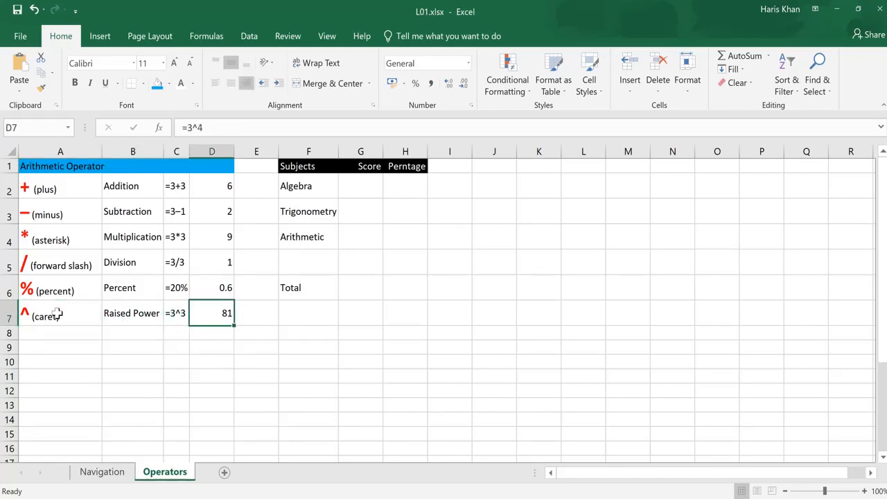
- Change the Raised Power formula in D7 to =3^3 and reselect the cell
key(F2)
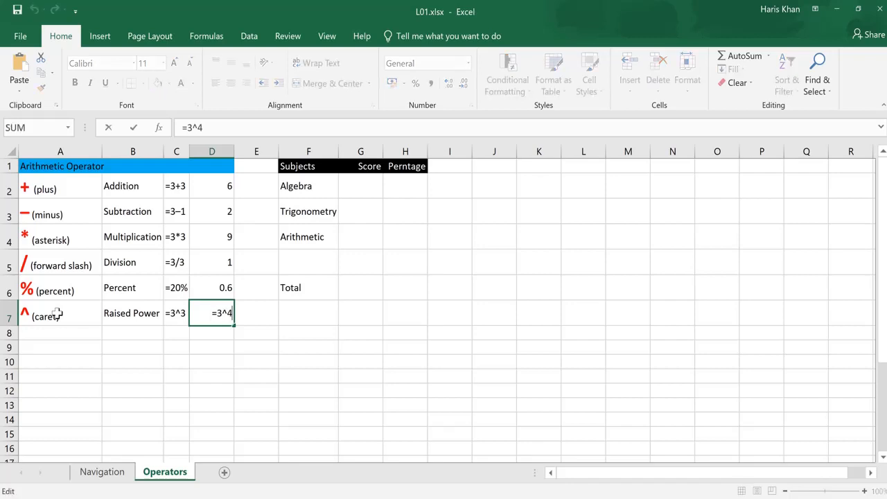
key(BackSpace)
text(3)
key(Return)
key(Up)
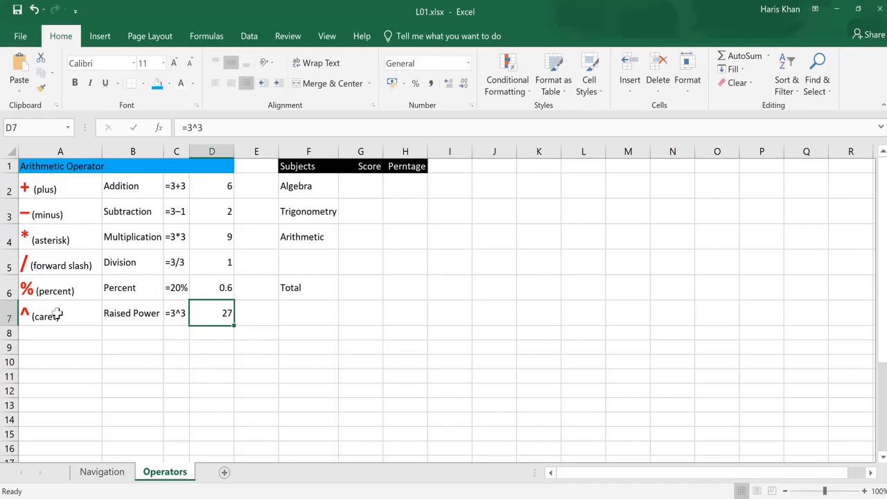
- Enter the scores 60 for Algebra, 75 for Trigonometry and 55 for Arithmetic in G2 through G4
key(ctrl+Up)
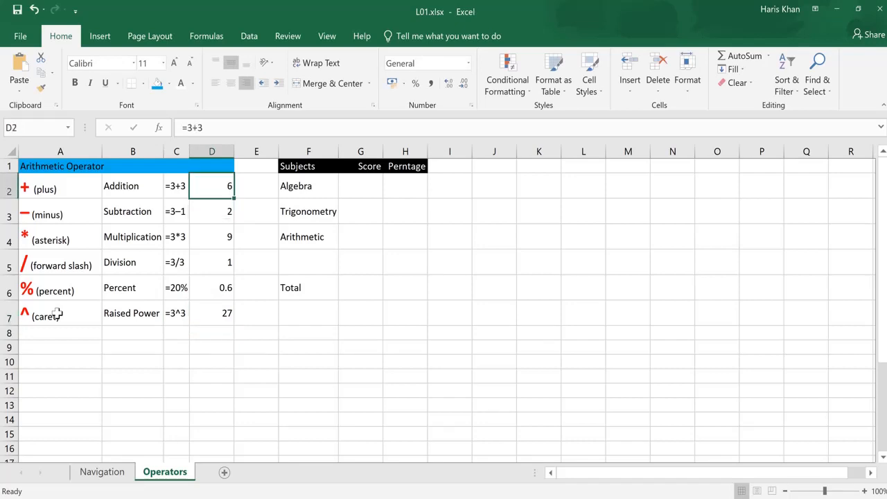
key(Right)
key(Right)
key(Up)
key(Down)
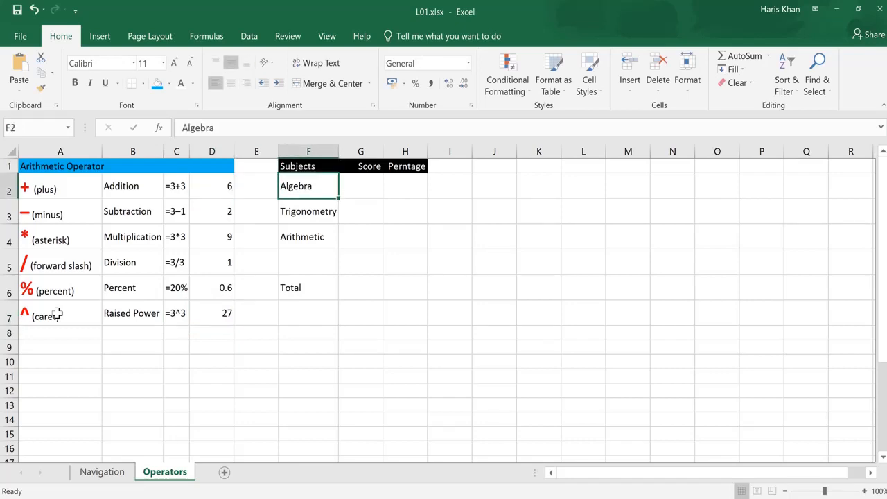
key(Right)
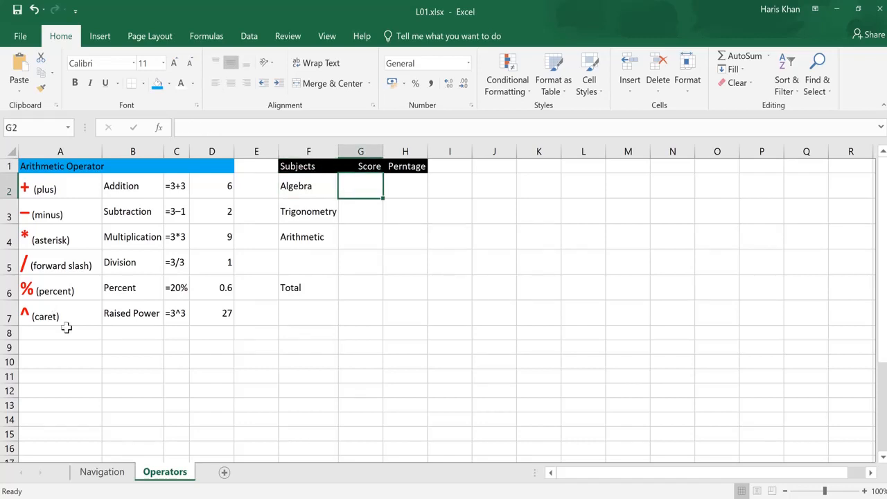
text(60)
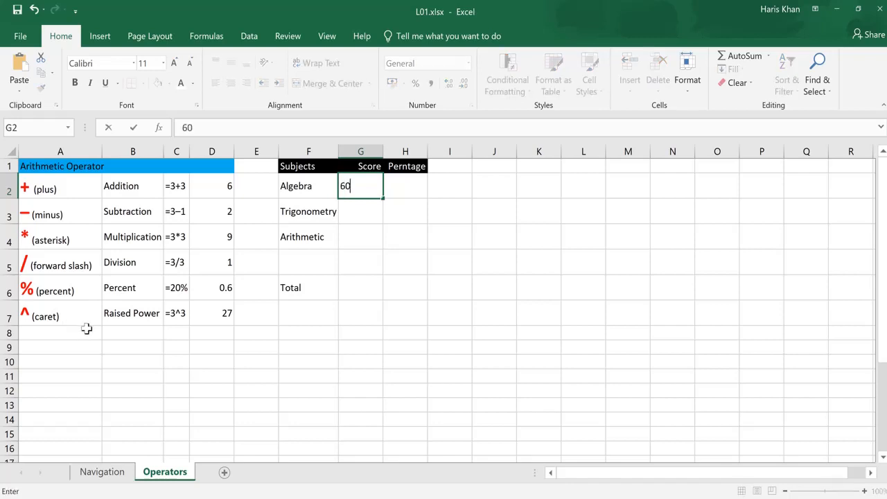
key(Return)
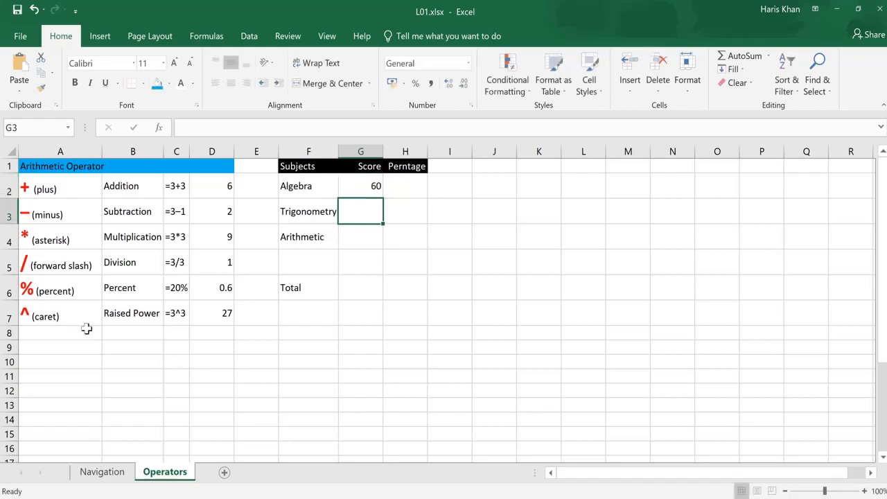
text(75)
key(Return)
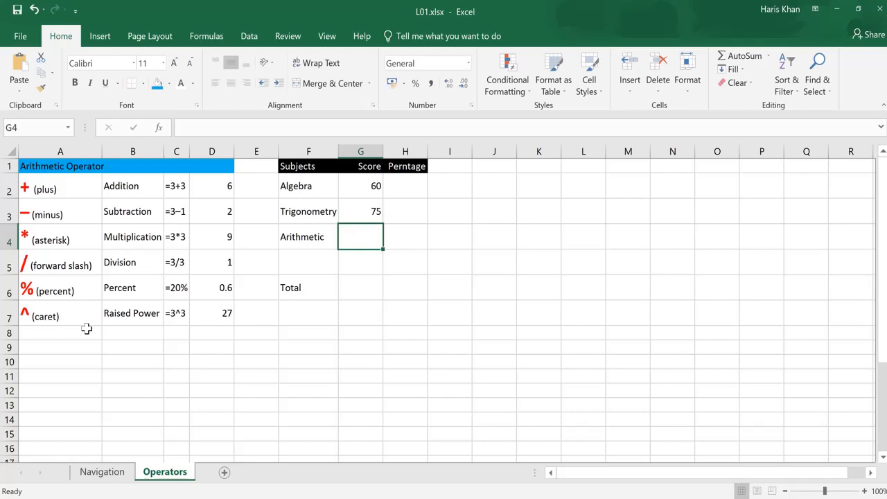
text(55)
key(Return)
- Examine the Score column from the Total row up to its heading in G1, and return to the Total cell G6
key(Down)
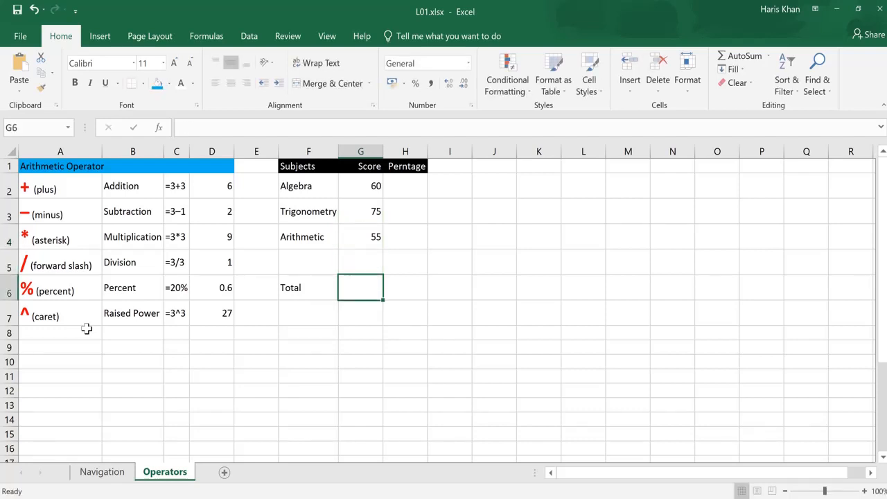
key(Left)
key(Right)
key(Up)
key(Up)
key(Up)
key(Up)
key(Up)
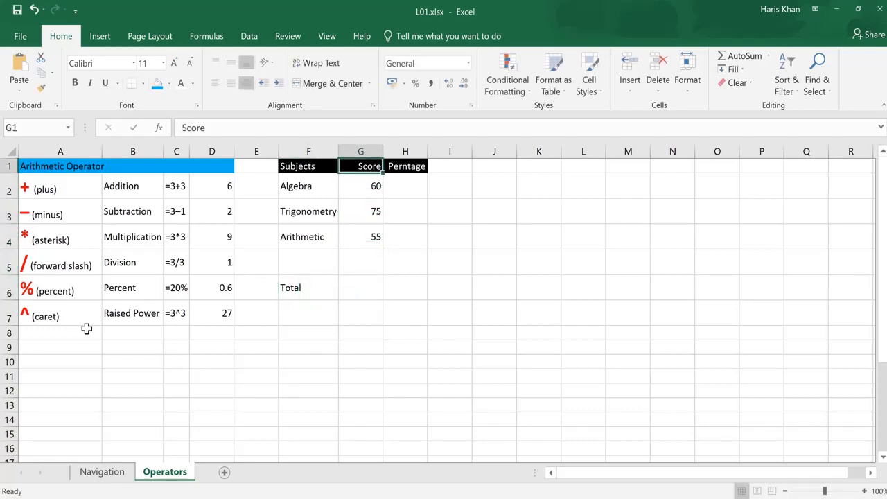
key(Down)
key(Down)
key(Down)
key(Down)
key(Down)
key(Down)
key(Up)
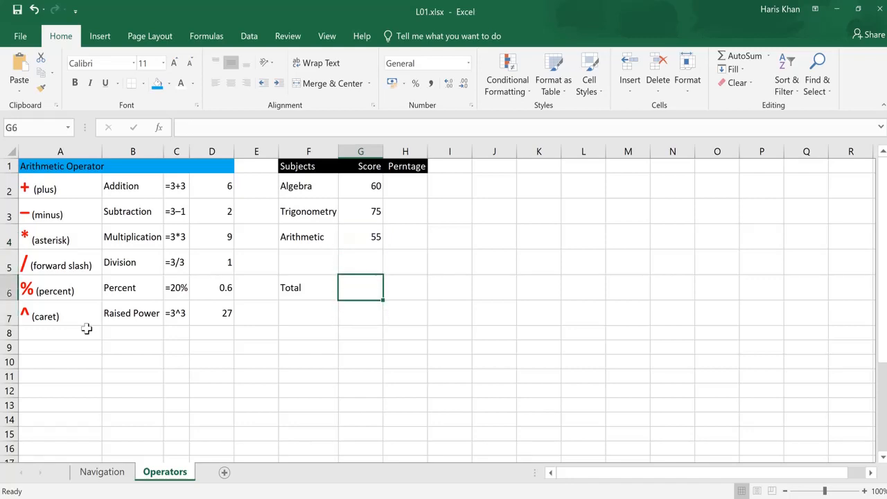
- Add the three subject scores in the Total cell G6 with the formula =G2+G3+G4, keeping G6 selected
text(=)
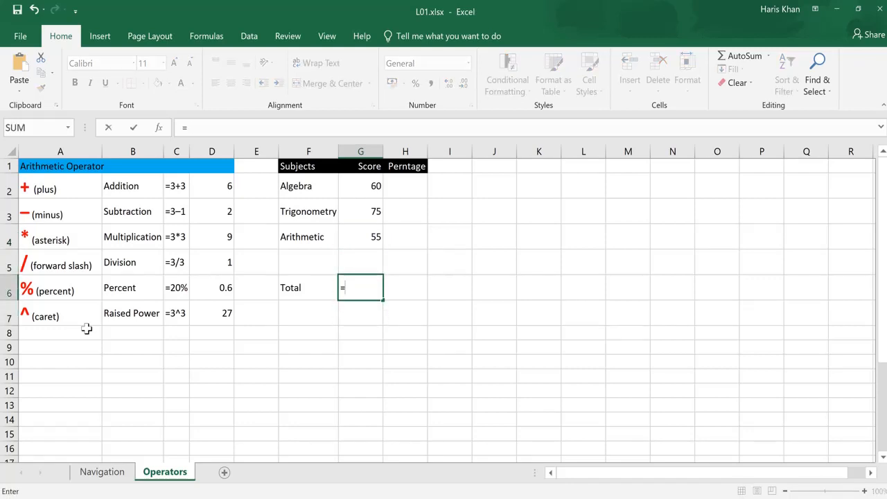
click(361, 183)
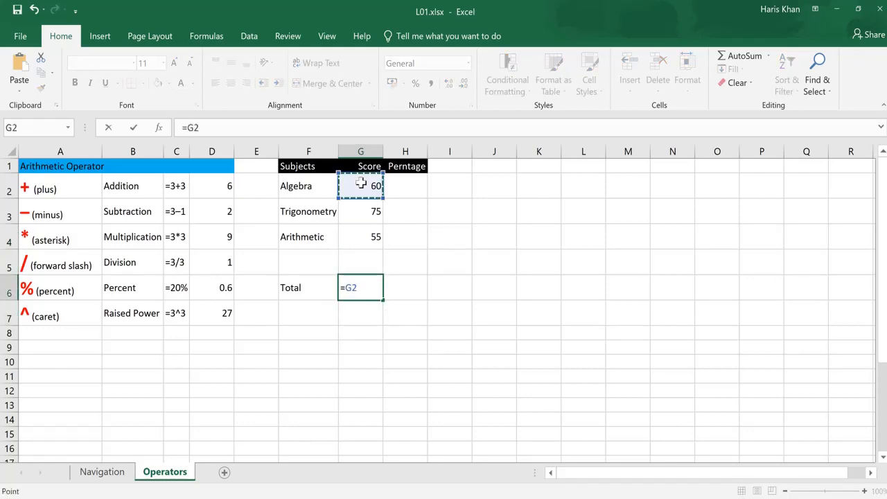
text(+)
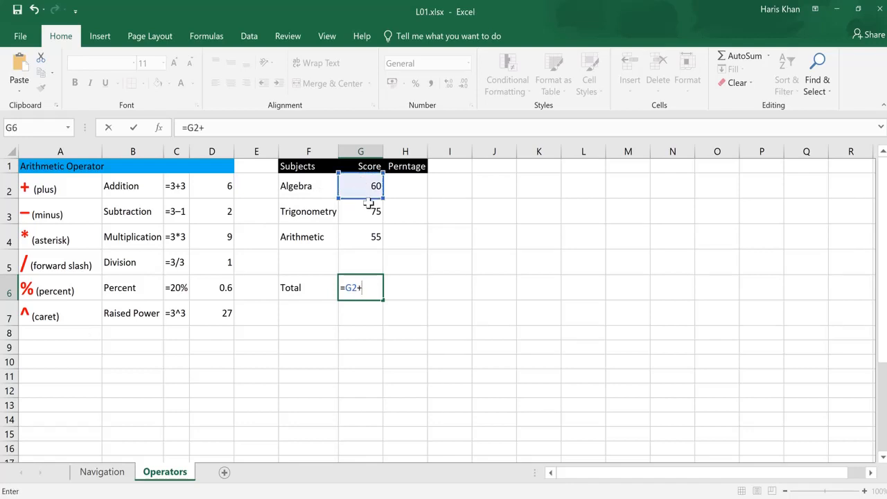
click(363, 210)
text(+)
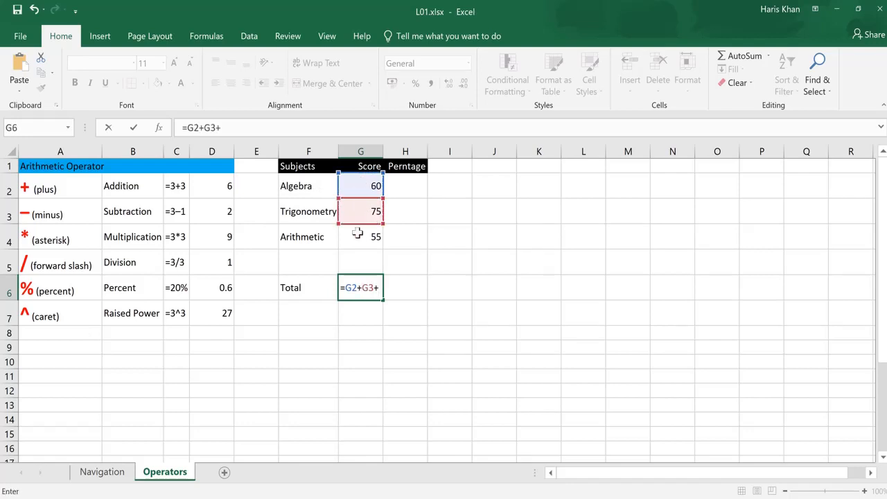
click(358, 238)
key(ctrl+Return)
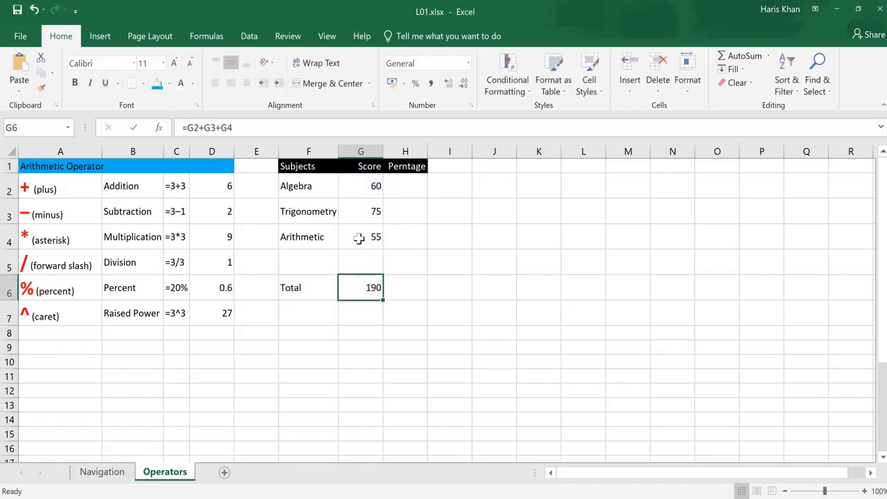
- Compare the total in G6 with the individual Arithmetic, Algebra and Trigonometry scores in column G
click(359, 238)
key(Down)
key(Down)
click(359, 238)
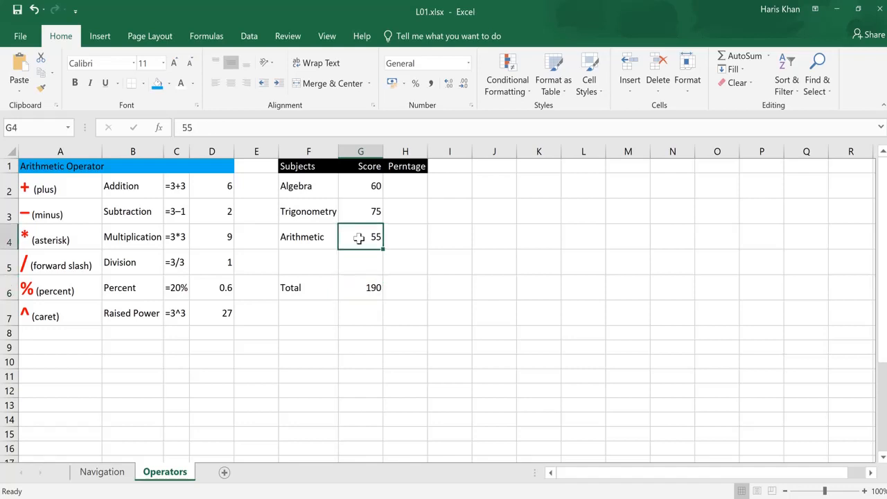
key(Up)
key(Up)
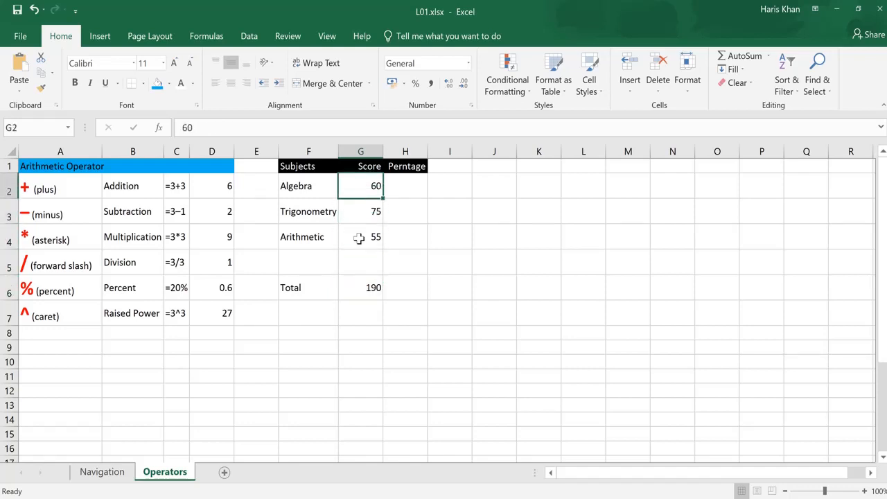
key(Down)
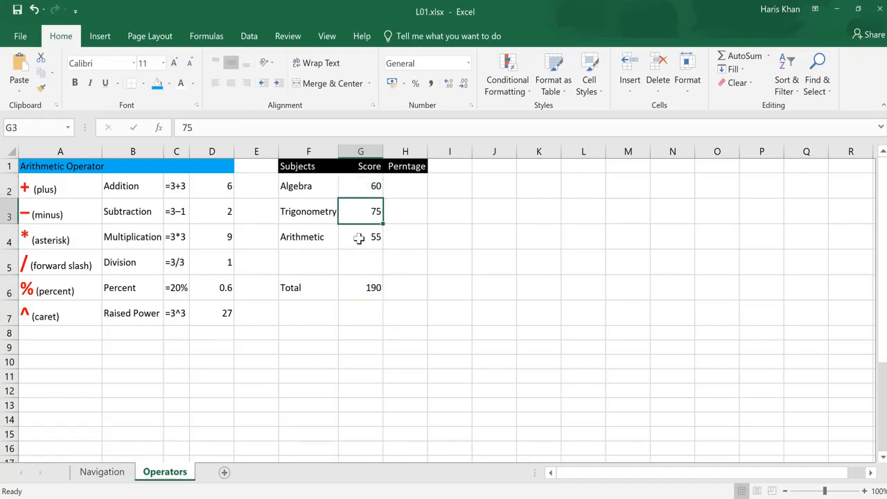
- Calculate Algebra's share of the total in H2 with =G2/G6, format it as Percentage, and move to H3
key(Up)
key(Right)
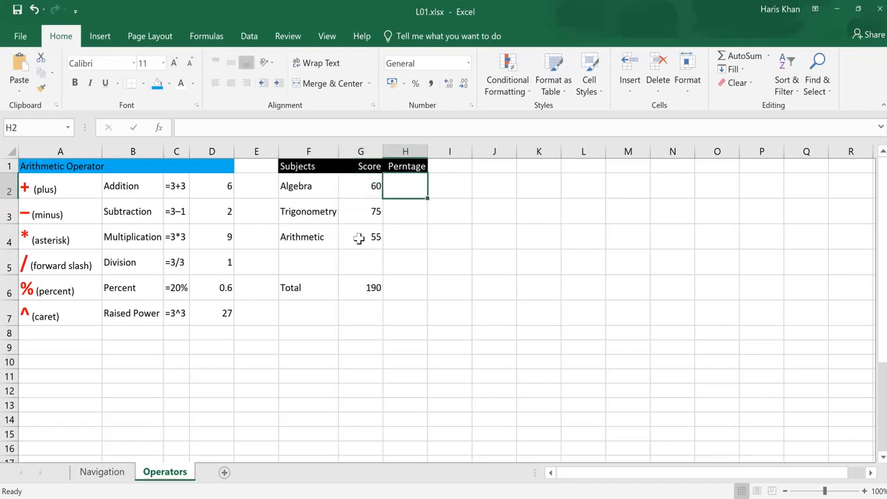
text(=)
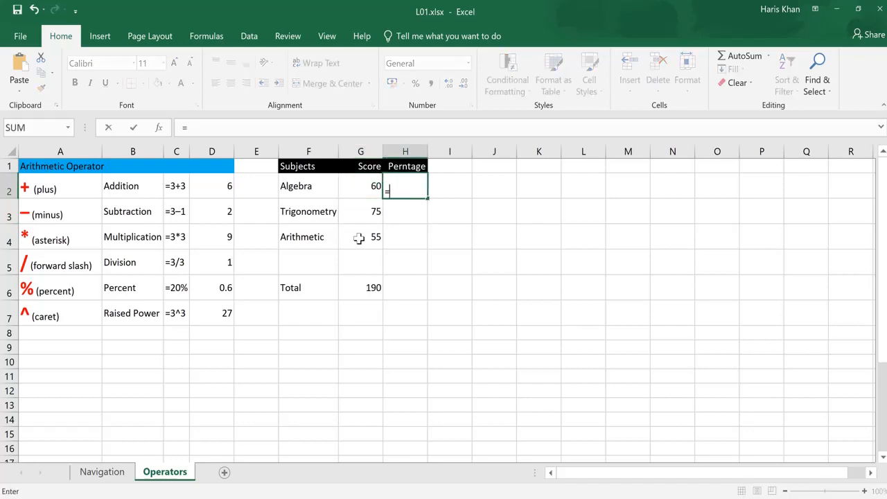
click(360, 189)
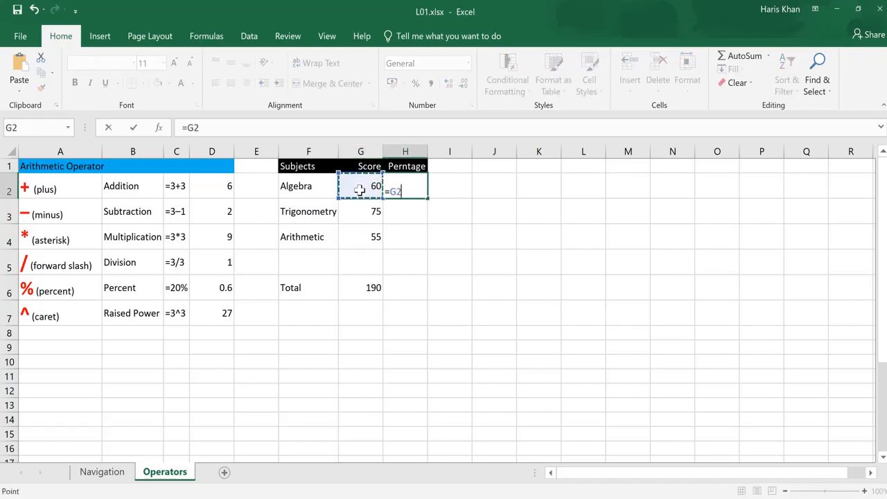
click(374, 284)
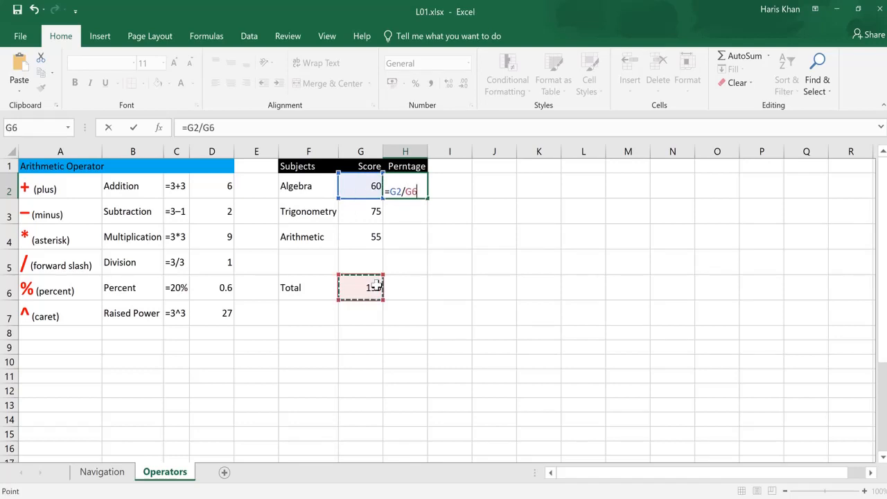
key(ctrl+Return)
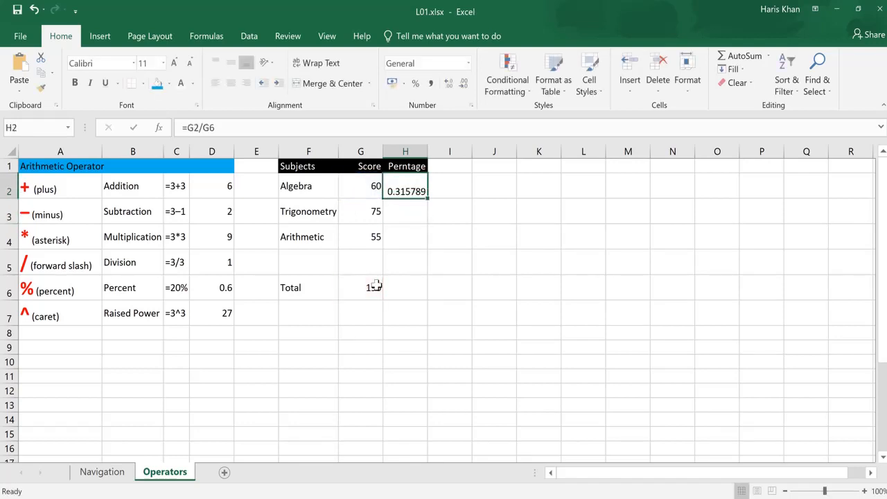
click(418, 83)
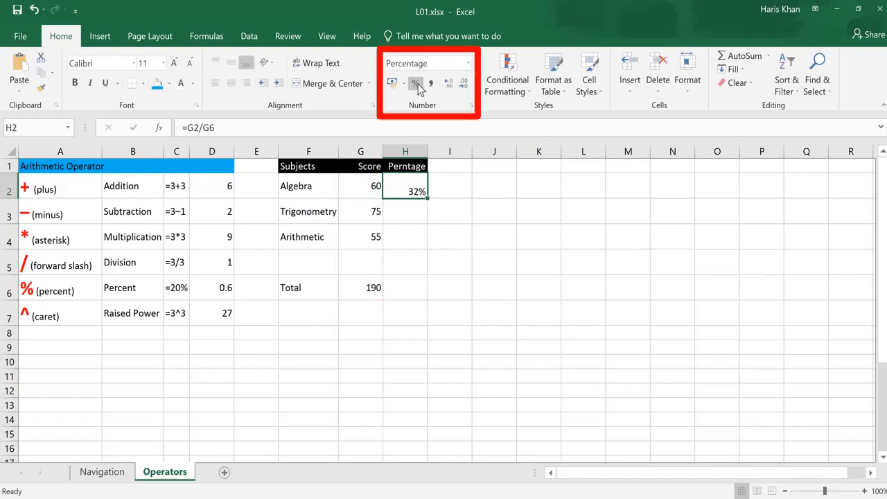
key(Down)
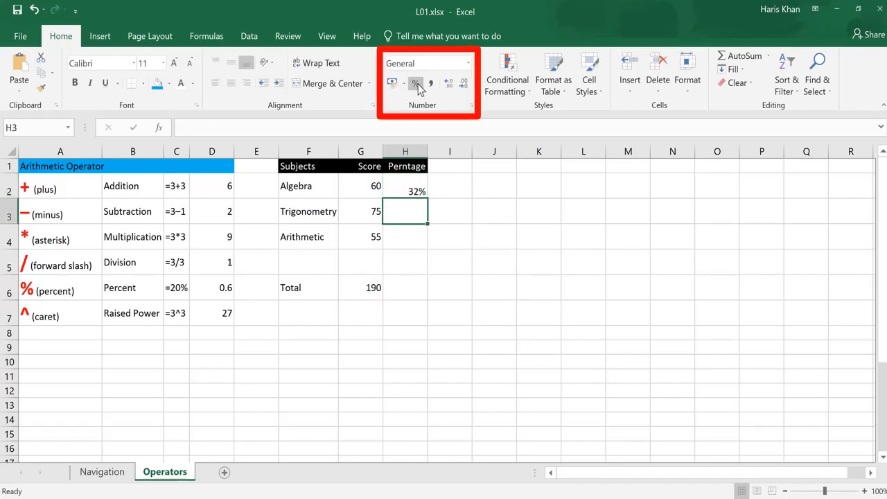
- Calculate Trigonometry's share of the total in H3 with =G3/G6, format it as Percentage, and move to H4
text(=)
key(Left)
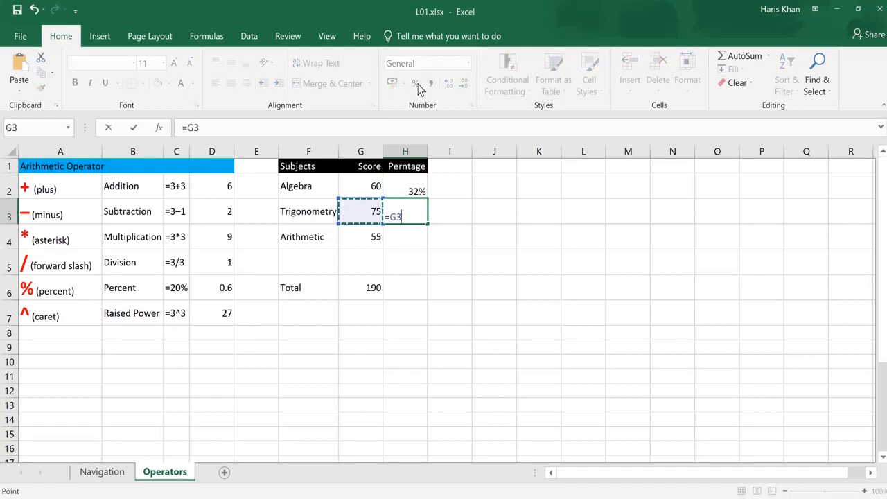
text(/)
click(353, 287)
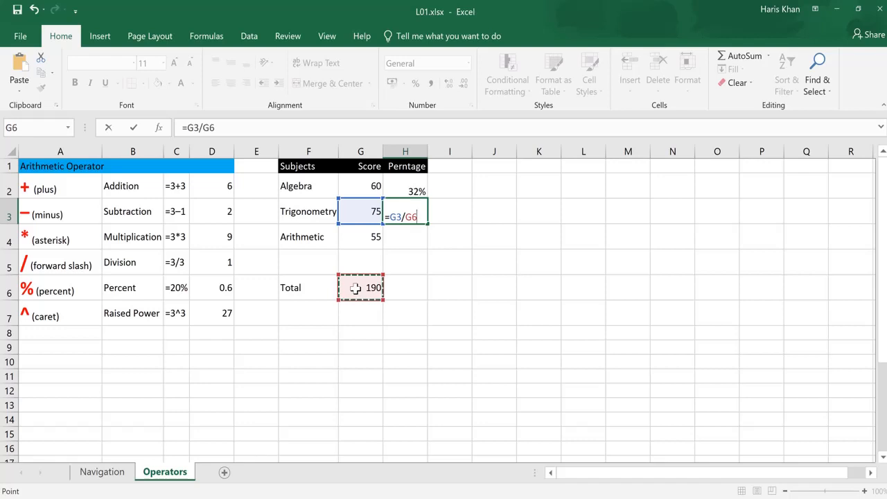
key(Return)
key(Up)
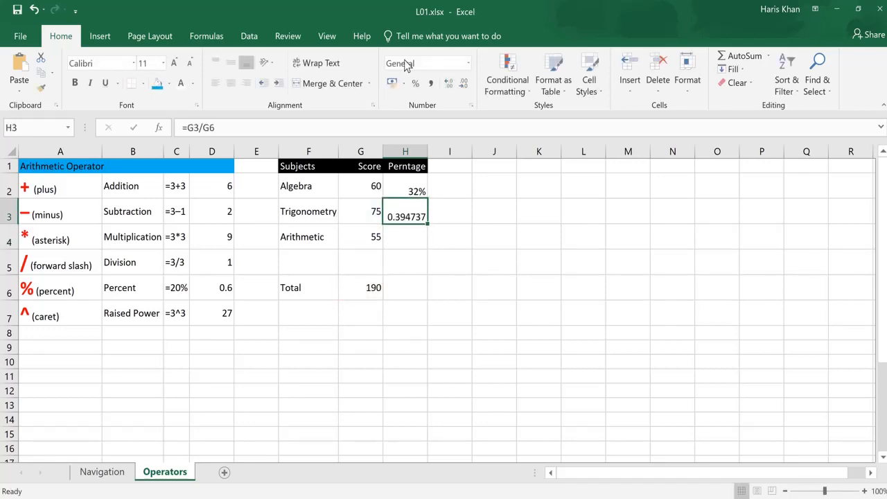
click(417, 83)
key(Down)
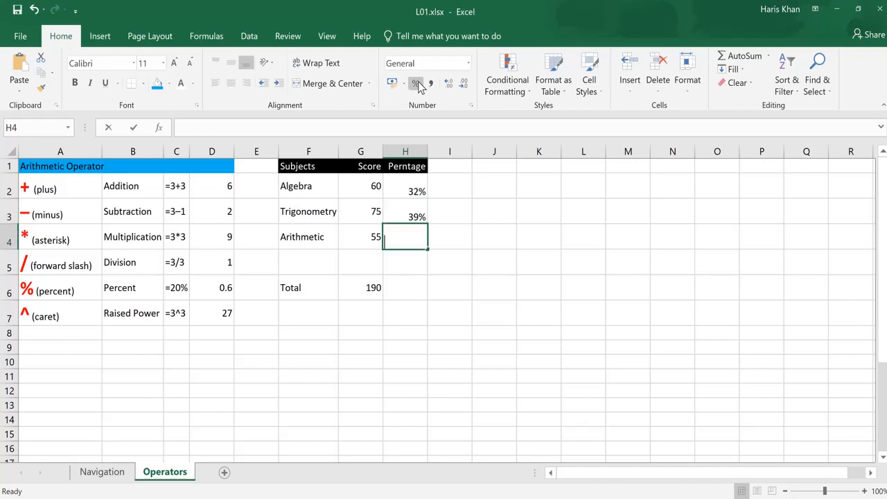
- Calculate Arithmetic's share of the total in H4 with =G4/G6 and format it as Percentage
text(=)
key(Left)
text(/)
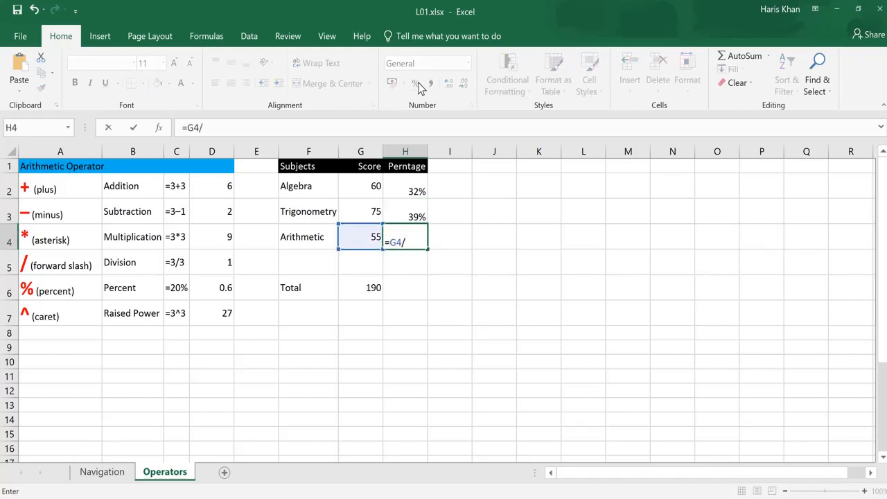
click(374, 287)
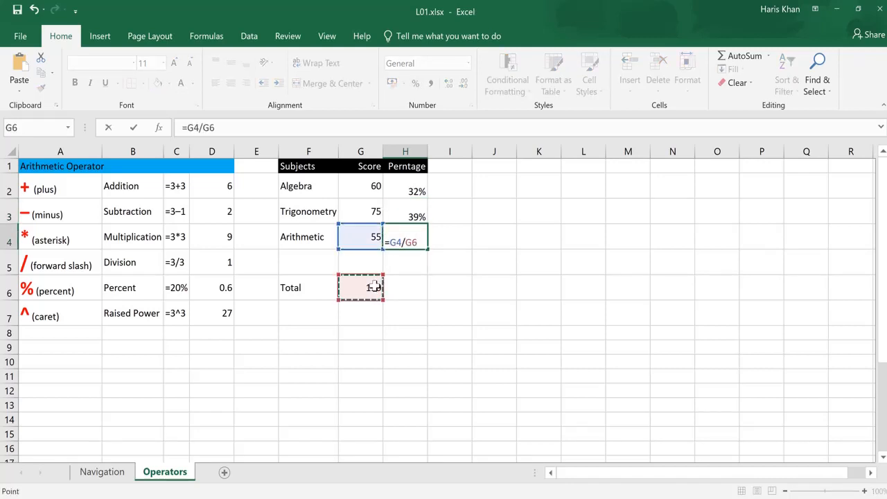
key(Return)
key(Up)
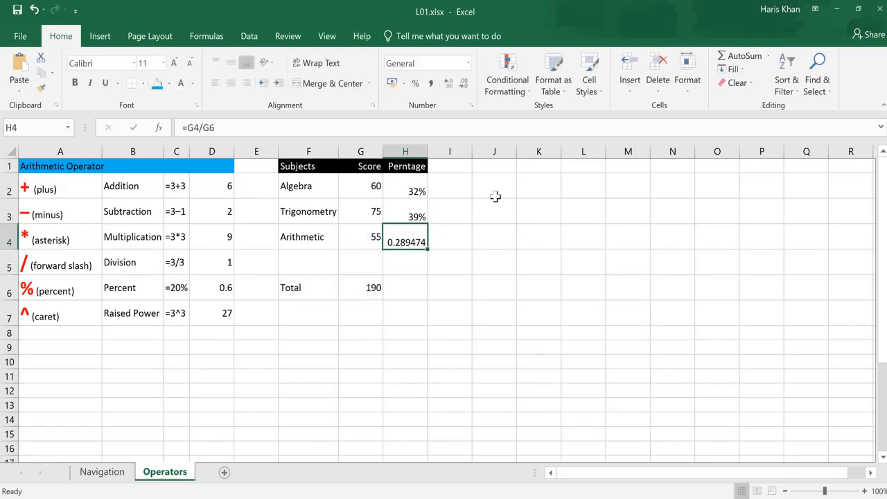
click(415, 84)
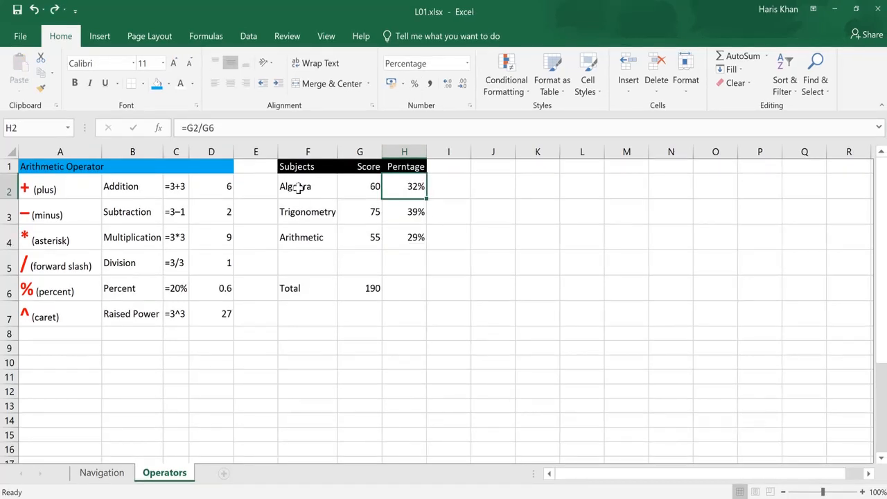
- Inspect the underlying contents of the Algebra label F2, its score G2, the Total G6 and the percentage H2
click(298, 188)
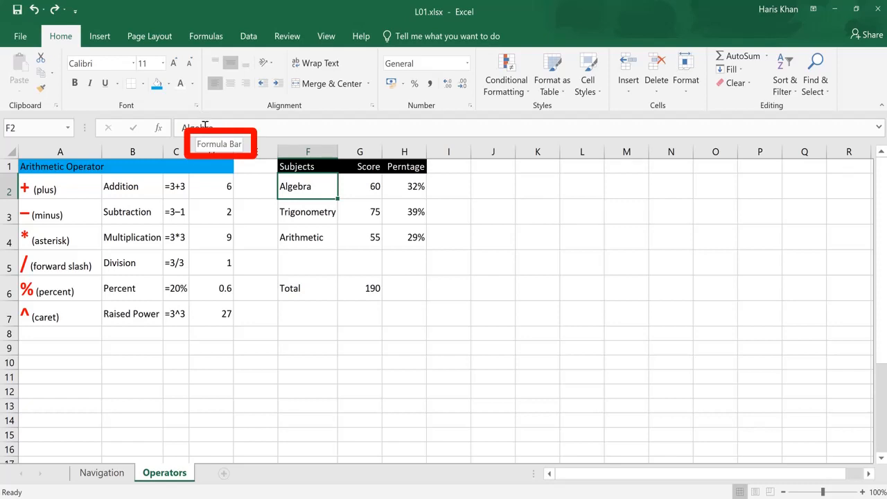
click(361, 183)
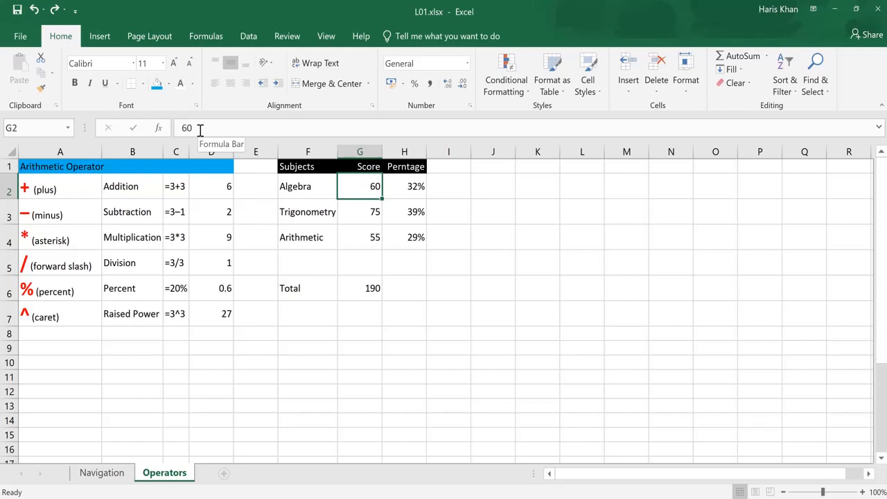
click(372, 289)
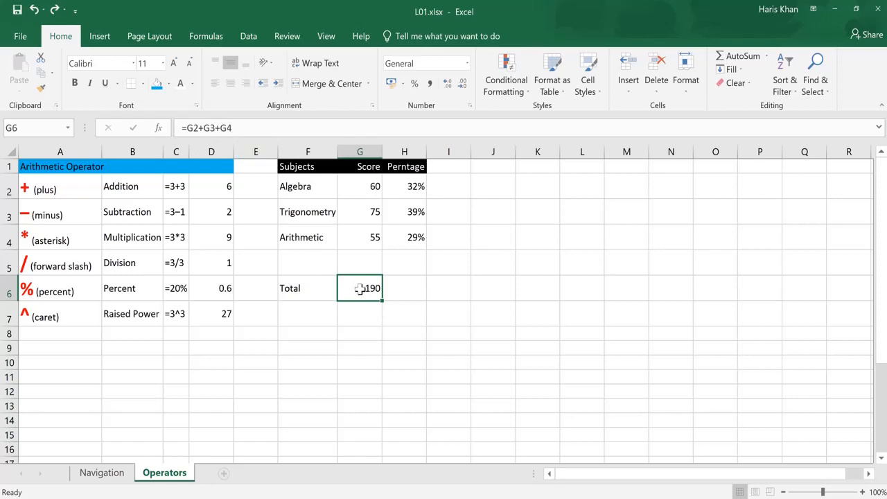
click(407, 186)
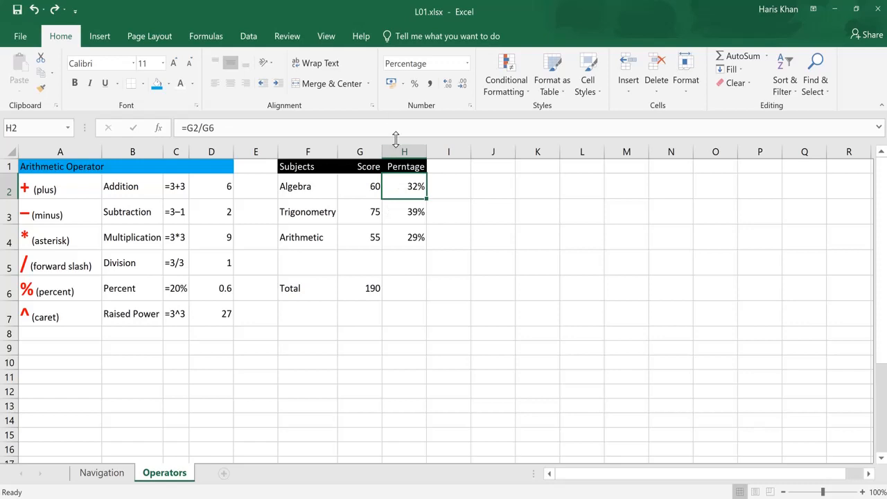
- Change the number format of the three subject percentages in H2, H3 and H4 to General
right_click(395, 186)
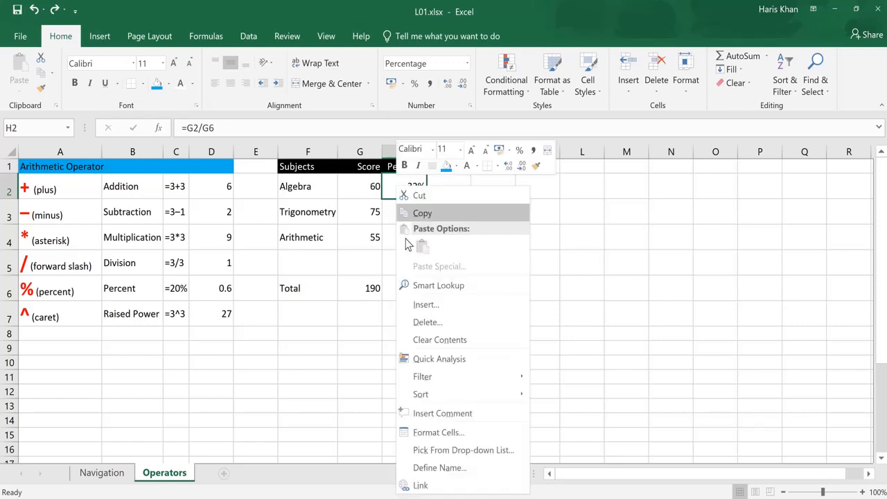
click(422, 434)
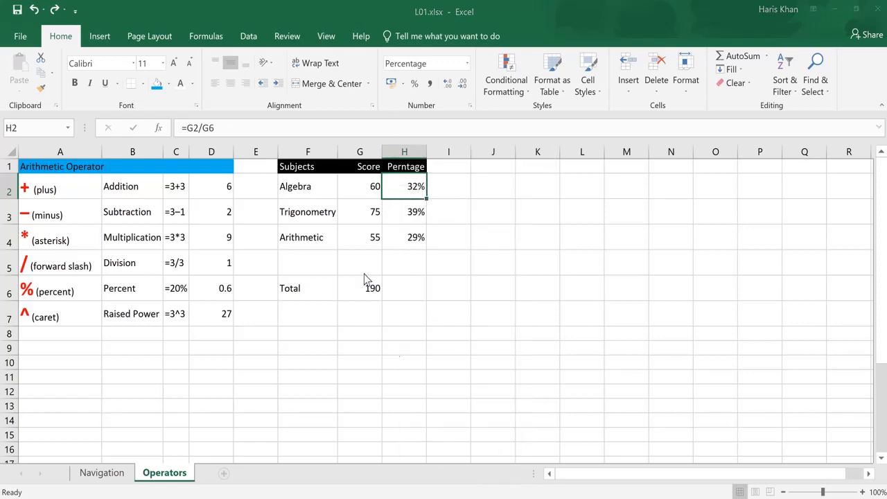
click(291, 185)
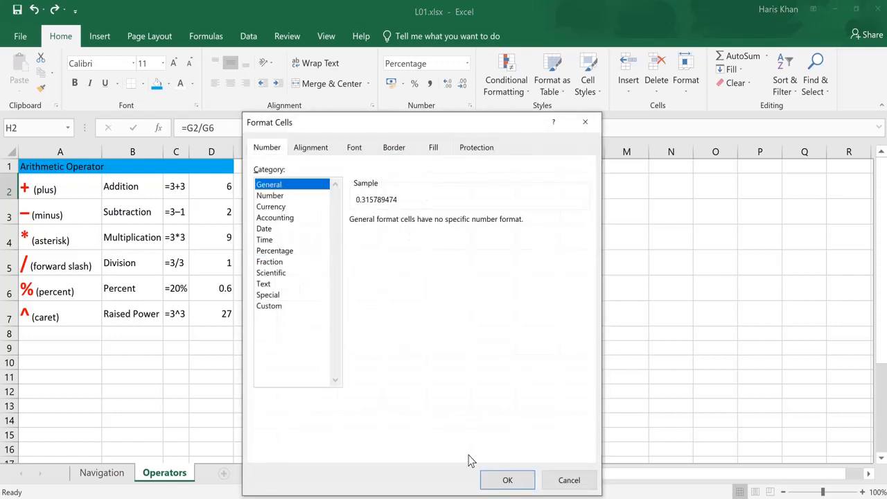
click(506, 480)
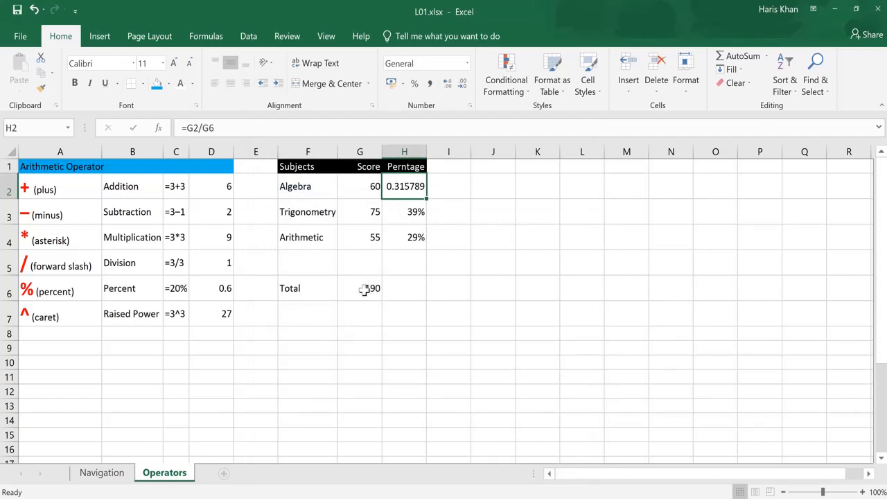
click(393, 212)
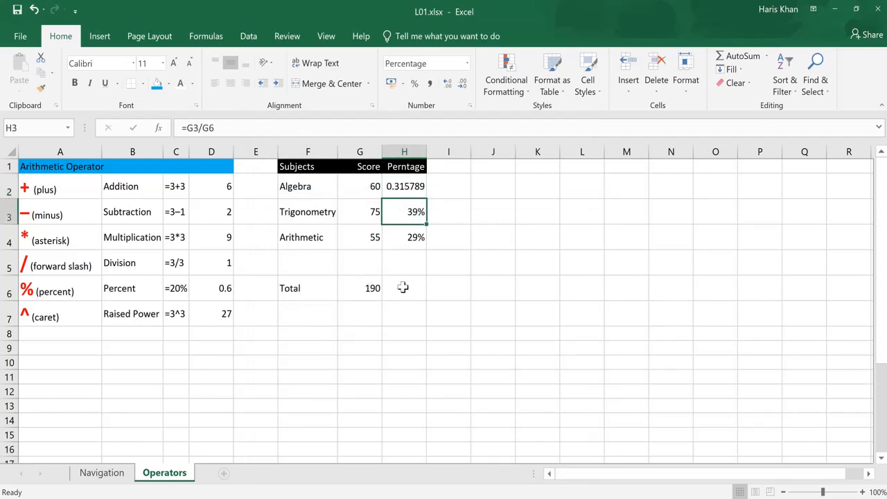
key(F4)
click(416, 236)
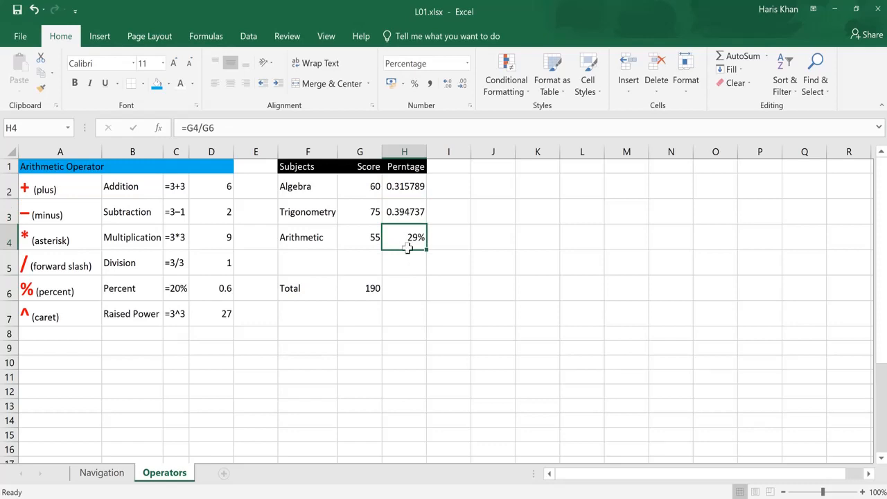
key(F4)
- Copy the Total formula from G6 into H6, check its cell references, and keep H6 selected
click(369, 291)
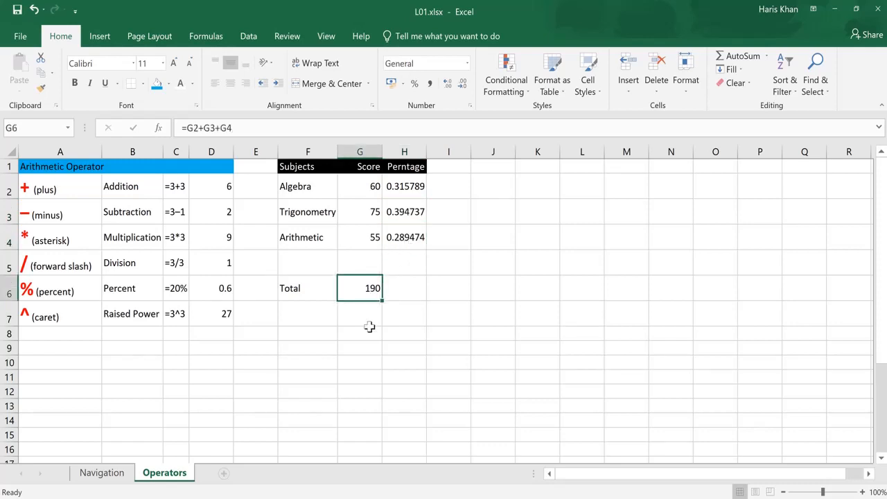
key(ctrl+c)
key(Right)
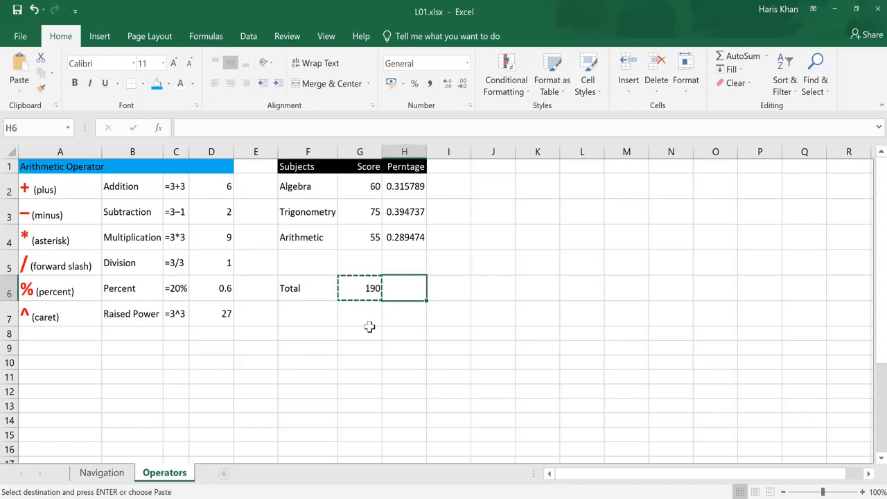
key(Return)
key(F2)
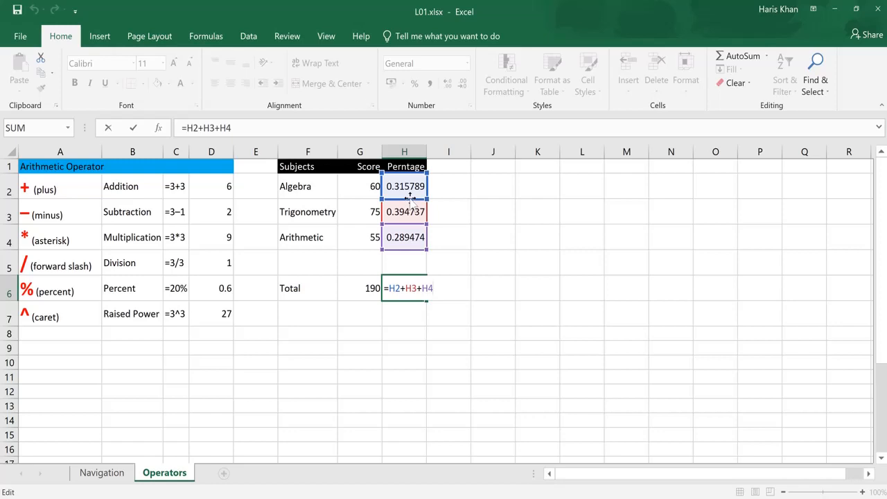
key(Return)
key(Up)
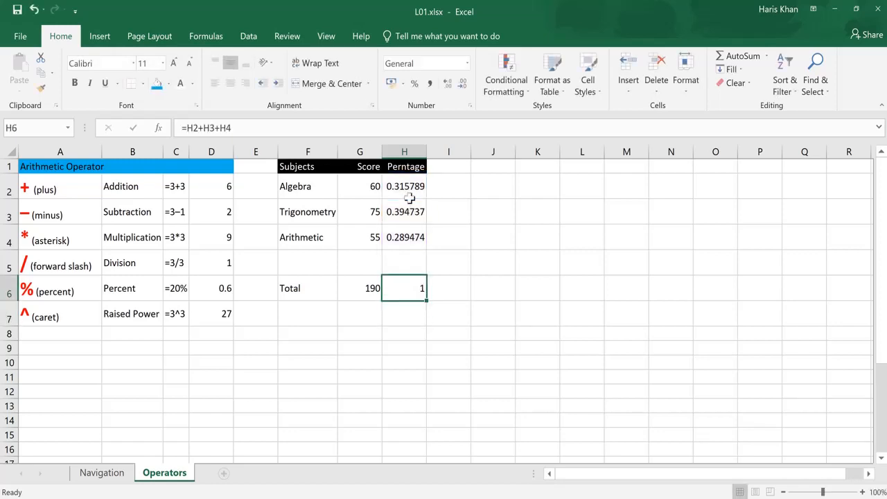
- Format the range H2:H6 as Percentage and select the total percentage in H6
key(Up)
key(Up)
key(Up)
key(Up)
key(Up)
key(Down)
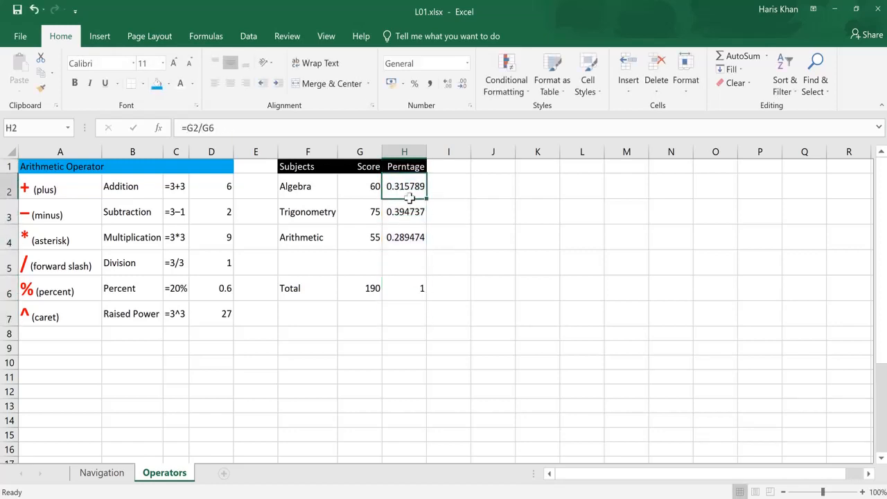
key(shift+Down)
key(shift+Down)
key(shift+Down)
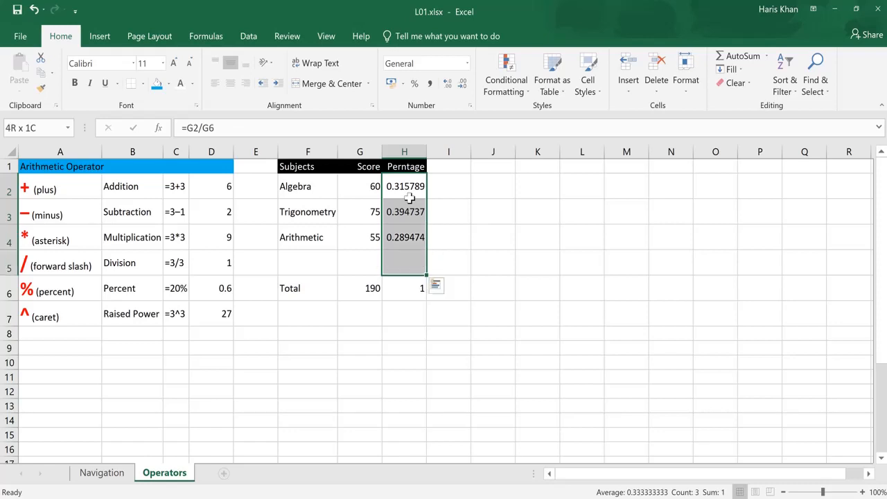
key(shift+Down)
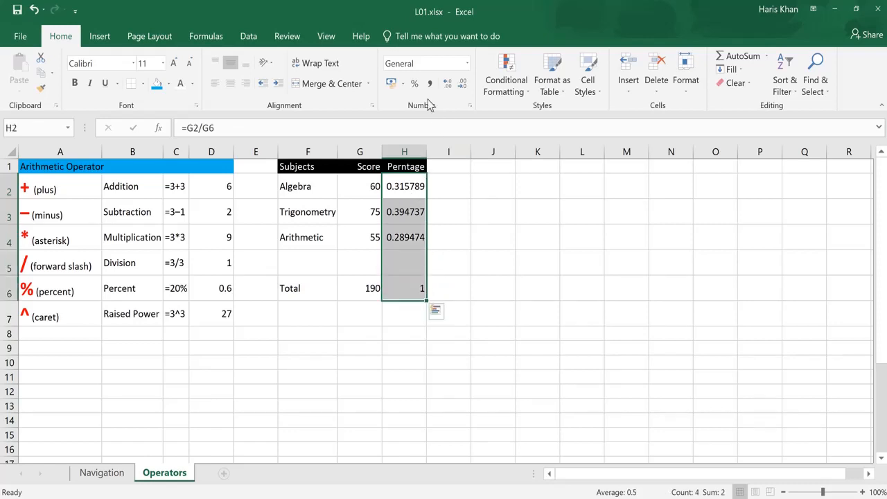
click(415, 83)
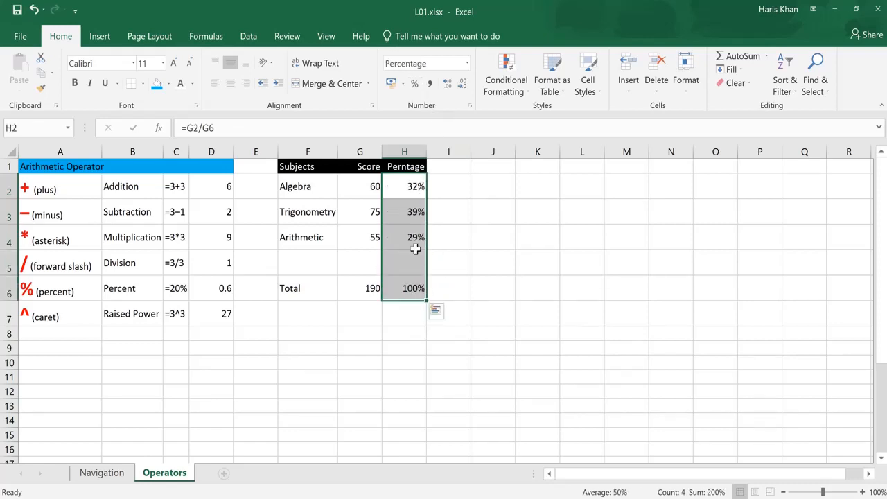
click(408, 288)
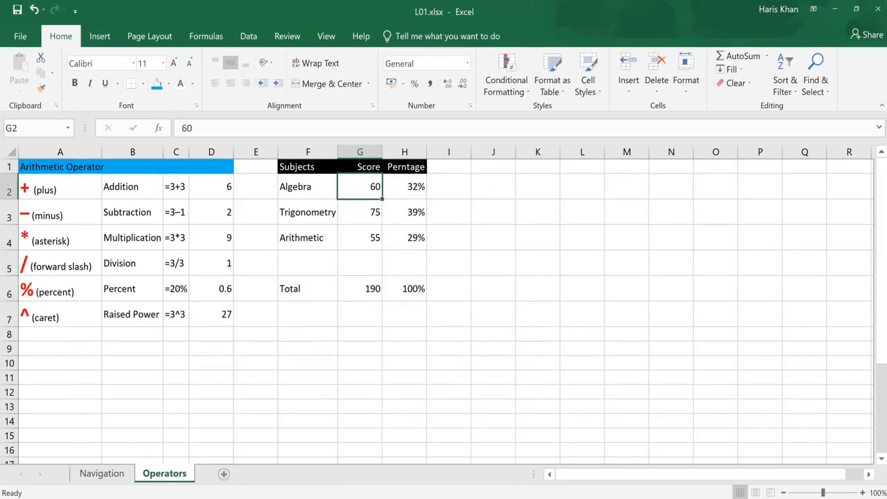
- Review the subject scores from Algebra in G2 down to the Total in G6, and return to G2
key(Down)
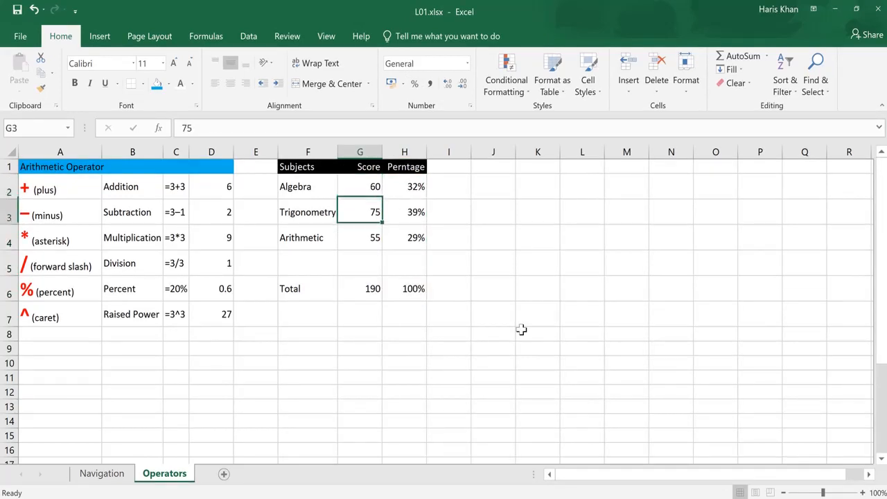
key(Up)
key(Down)
key(Down)
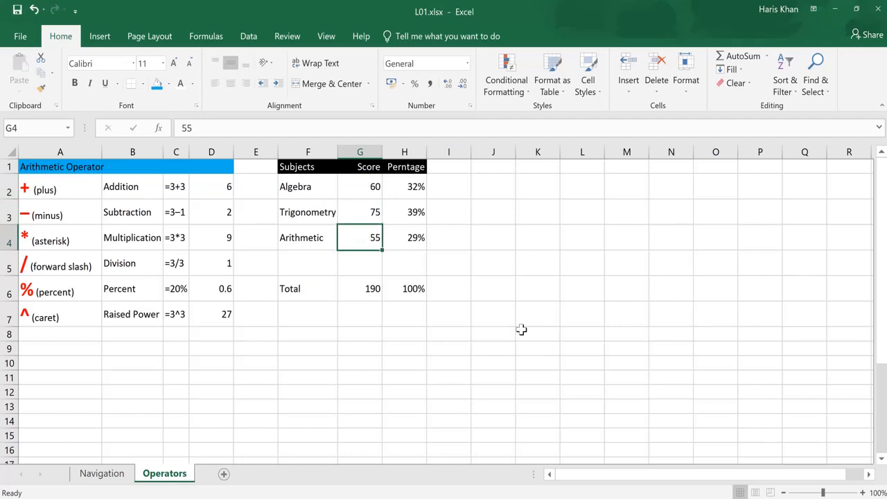
key(Down)
key(Down)
key(Up)
key(Up)
key(Up)
key(Up)
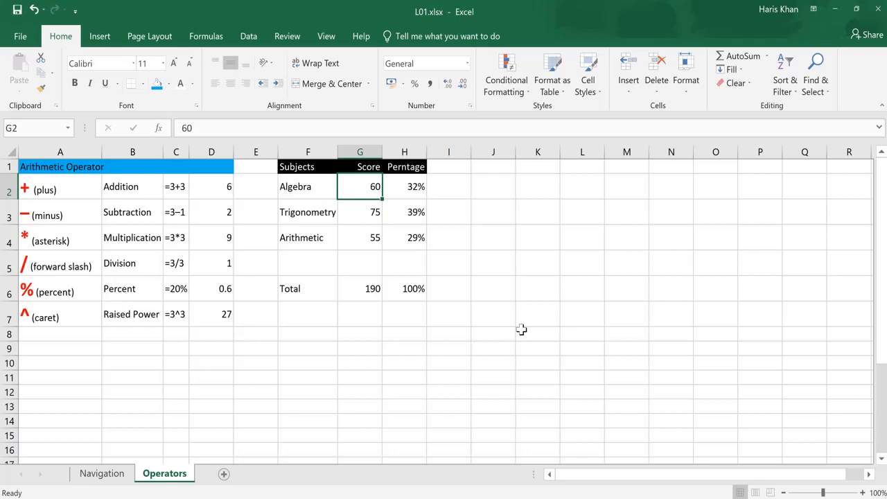
- Compare Algebra's score in G2 with its percentage in H2, and follow the Score column past the Total to G7
key(Right)
key(Left)
key(Down)
key(Down)
key(Down)
key(Down)
key(Down)
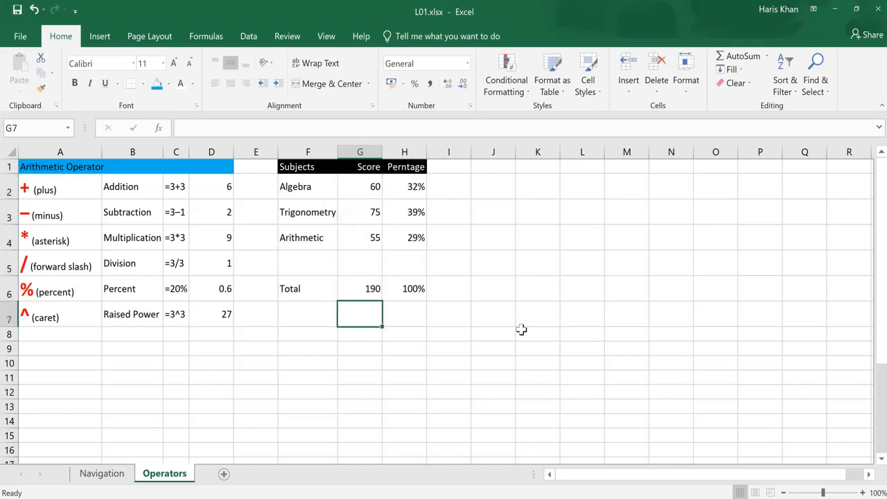
- Set the Algebra score in G2 to 70 and move down to the Arithmetic score in G4
key(Up)
key(Up)
key(Up)
key(Up)
key(Up)
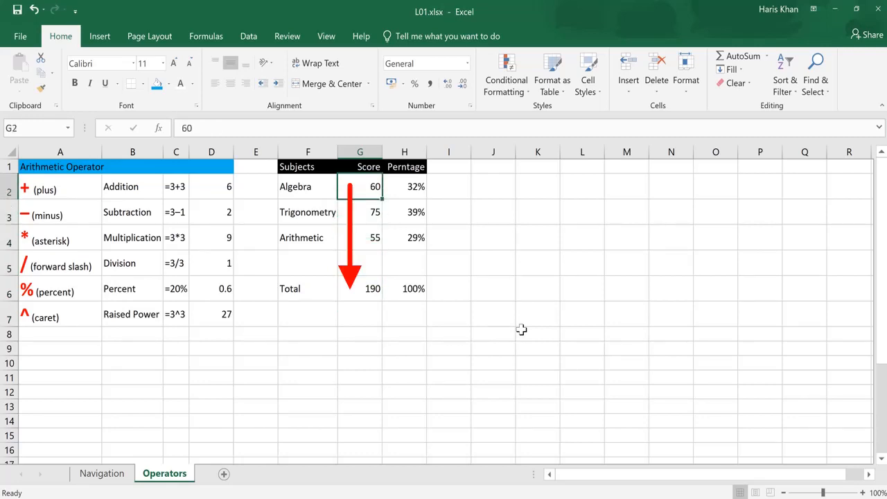
text(70)
key(Return)
key(Return)
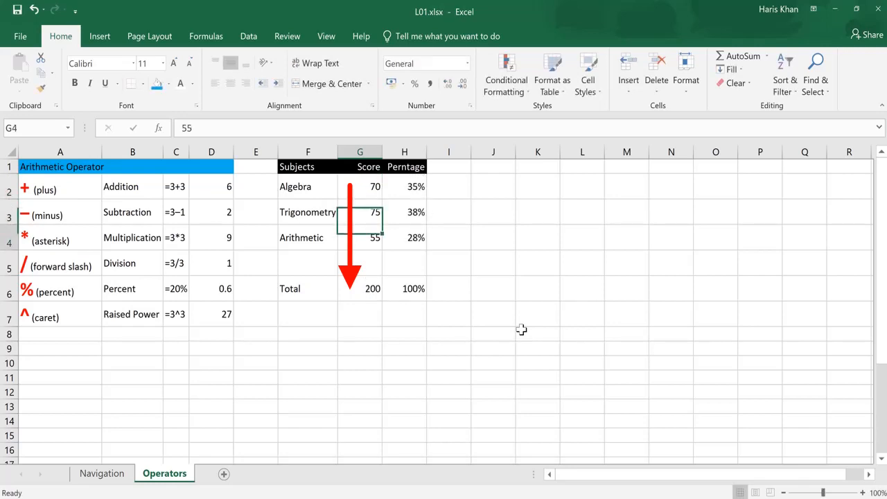
- Check the recalculated Total in G6 against the Algebra score in G2, ending on the Trigonometry score in G3
key(Down)
key(Down)
key(Up)
key(Up)
key(Up)
key(Up)
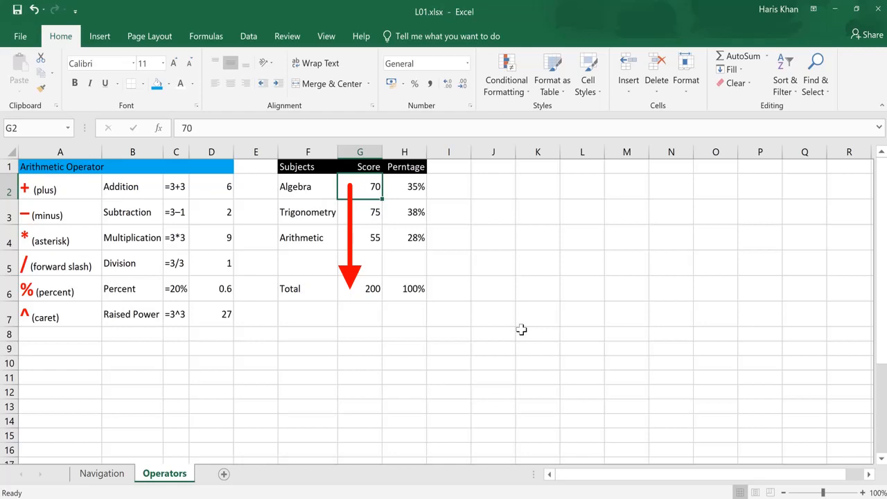
key(Down)
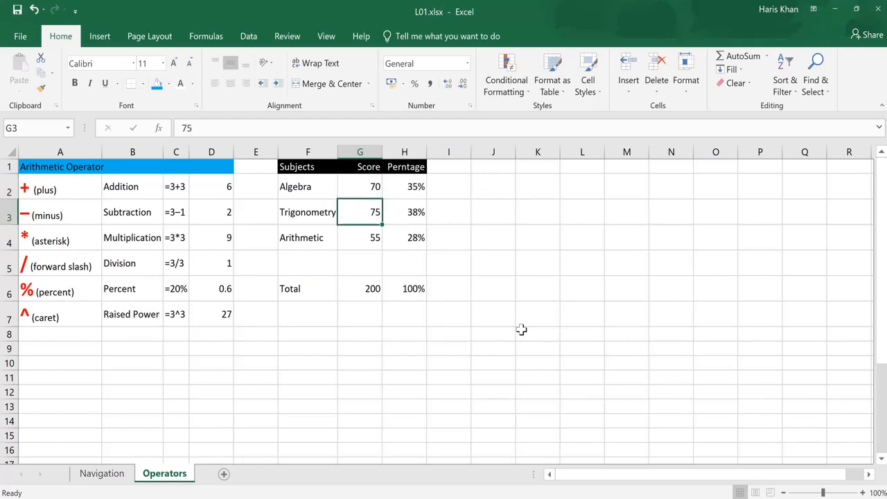
- Set the Trigonometry score in G3 to 80 and the Arithmetic score in G4 to 60, and select the Total in G6
text(80)
key(Return)
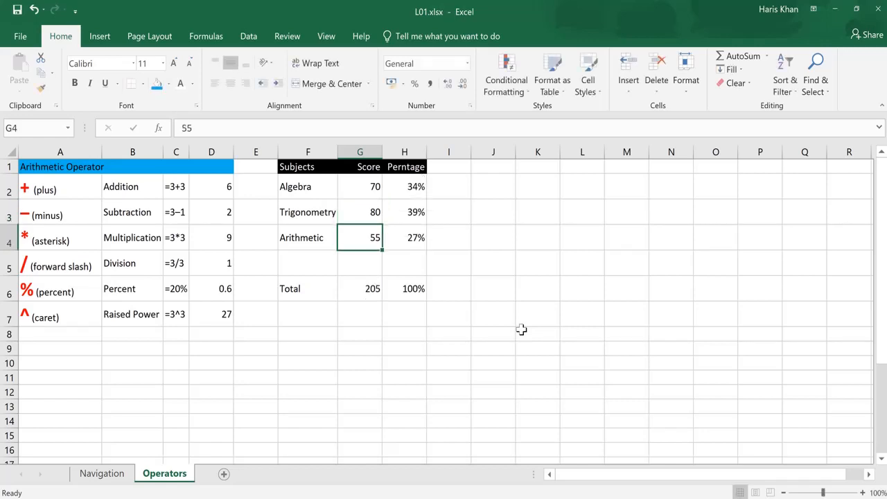
text(60)
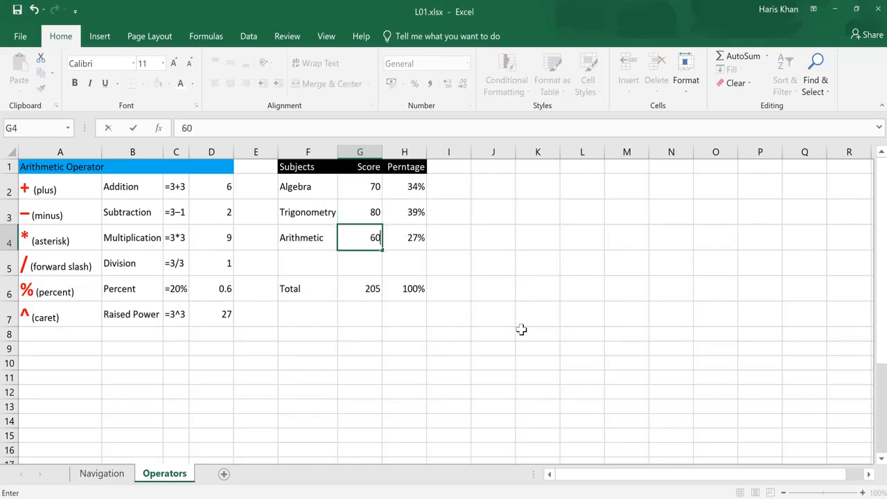
key(Return)
key(Down)
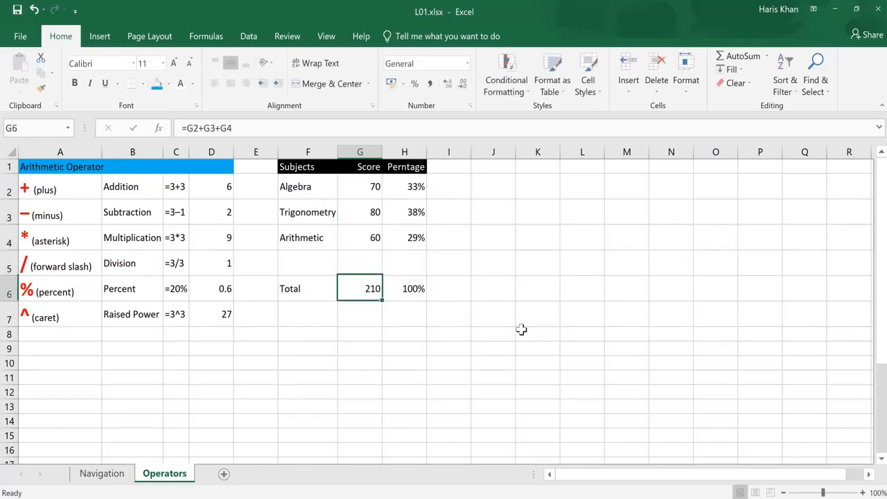
- Review the Score column from the Total up to its header in G1, and return down to the Total in G6
key(Up)
key(Up)
key(Up)
key(Up)
key(Up)
key(Down)
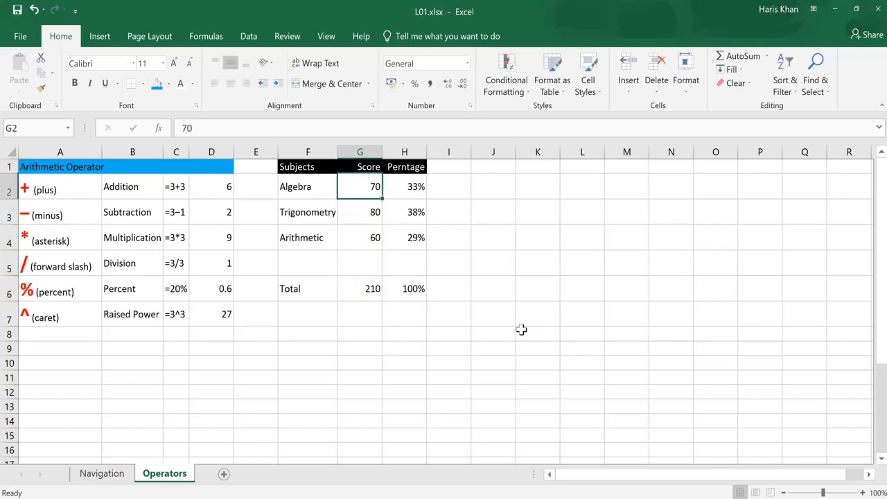
key(Down)
key(Down)
key(Down)
key(Down)
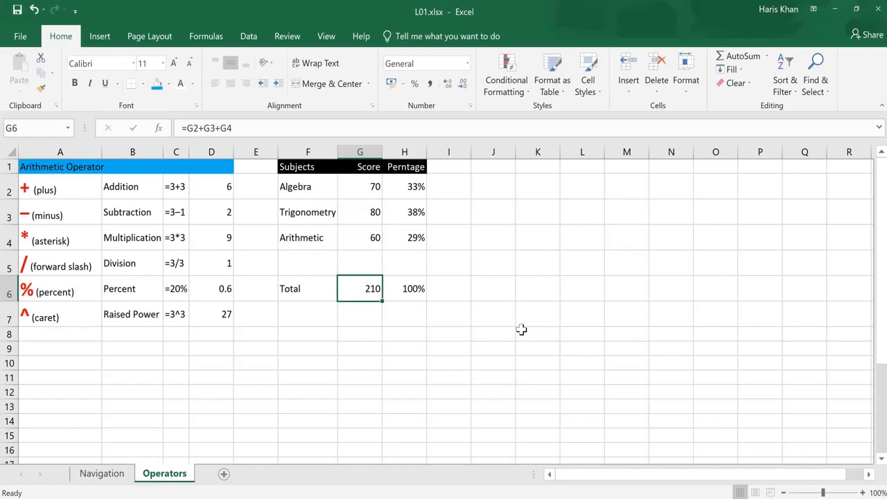
- Go back up the Score column and examine the subjects' percentage formulas from H2 to H4, ending on Algebra's percentage in H2
key(Up)
key(Up)
key(Up)
key(Up)
key(Up)
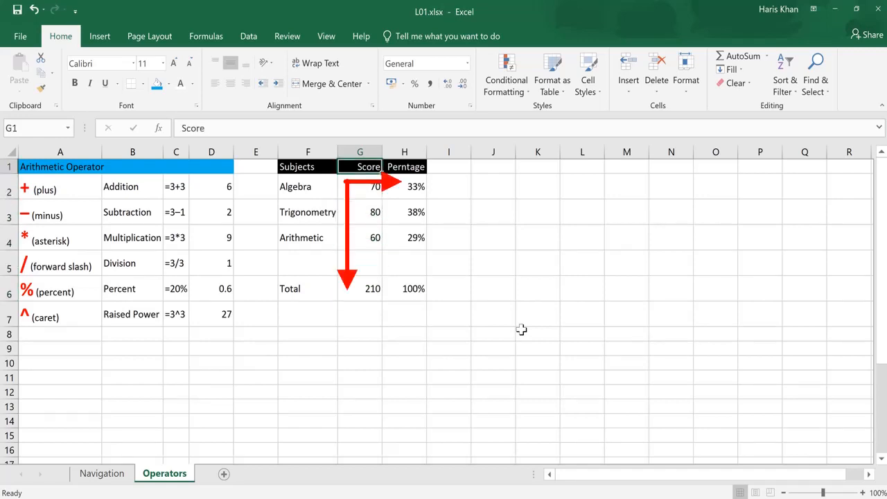
key(Right)
key(Down)
key(Down)
key(Down)
key(Down)
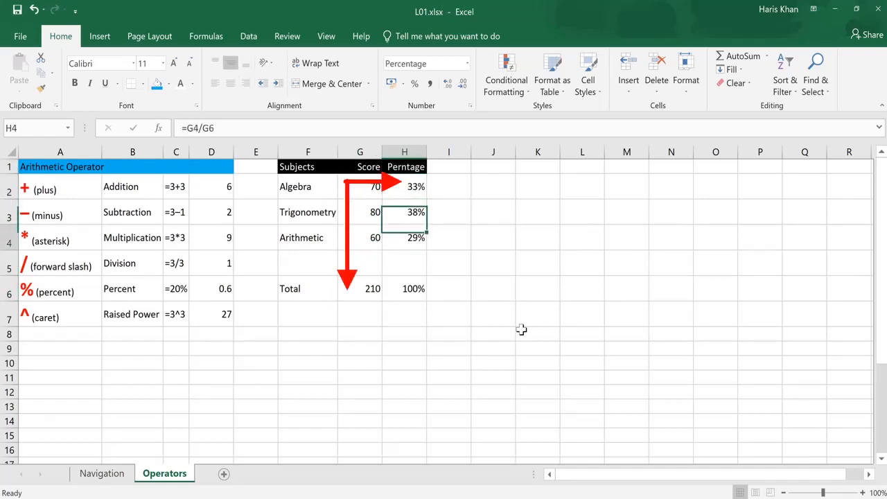
key(Up)
key(Up)
key(Up)
key(Up)
key(Down)
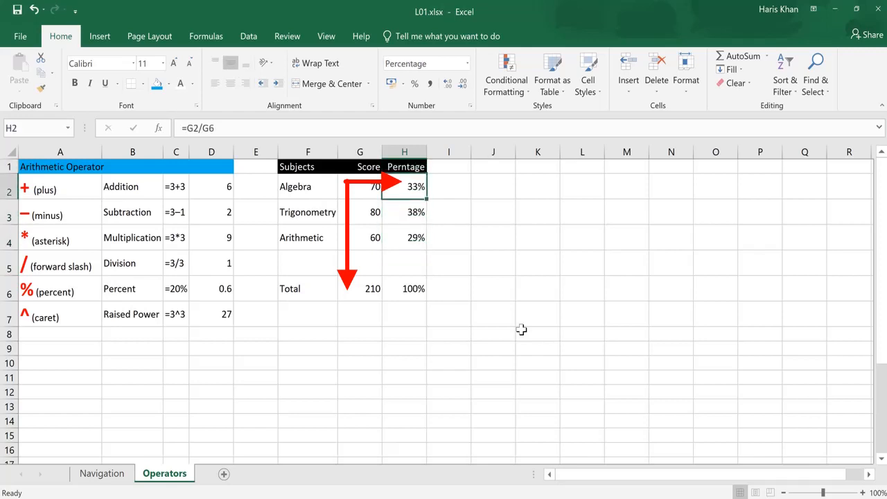
- Set the Algebra score in G2 to 60
key(Left)
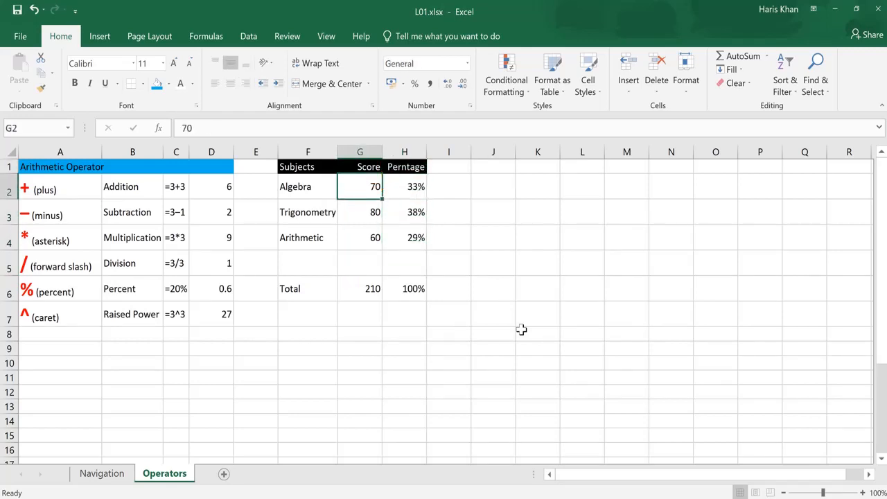
text(6)
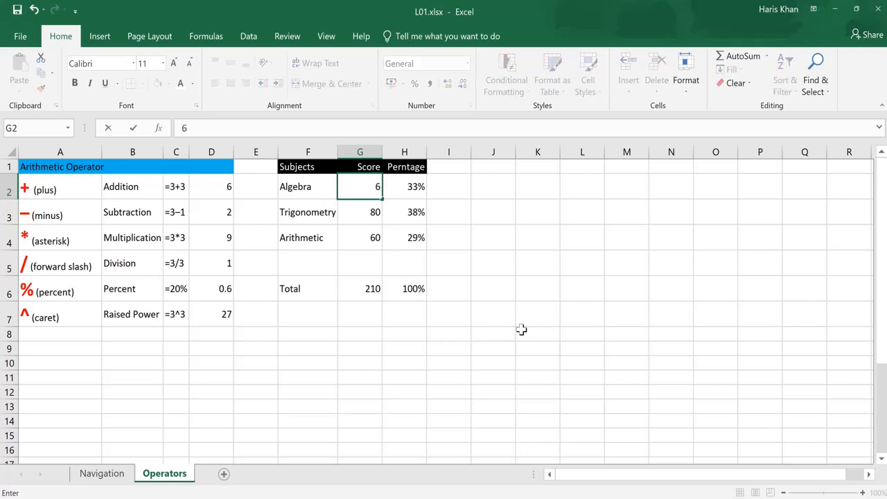
text(0)
key(Return)
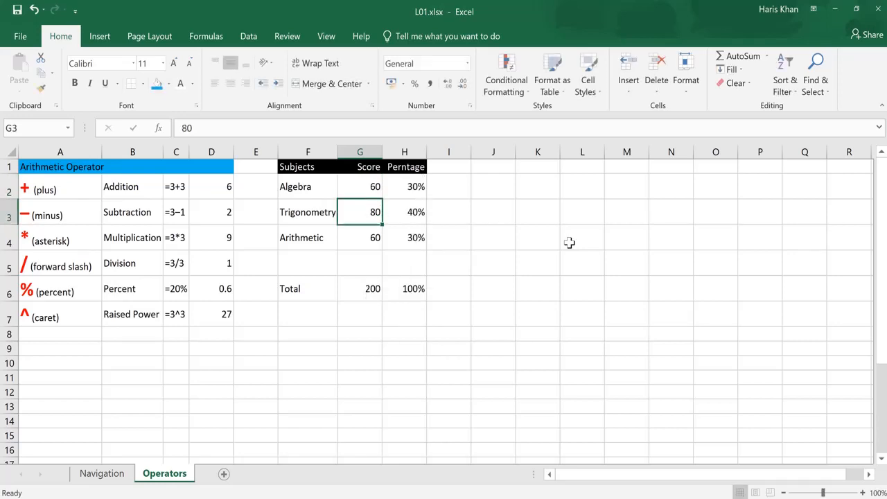
- Compare the Total formula in G6 with Algebra's score in G2 and its percentage formula in H2, ending on the Total
click(355, 289)
click(417, 184)
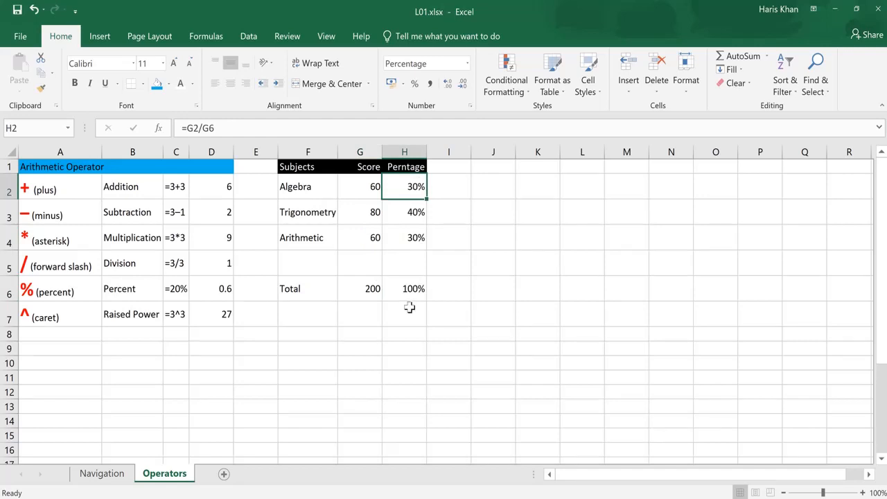
click(371, 192)
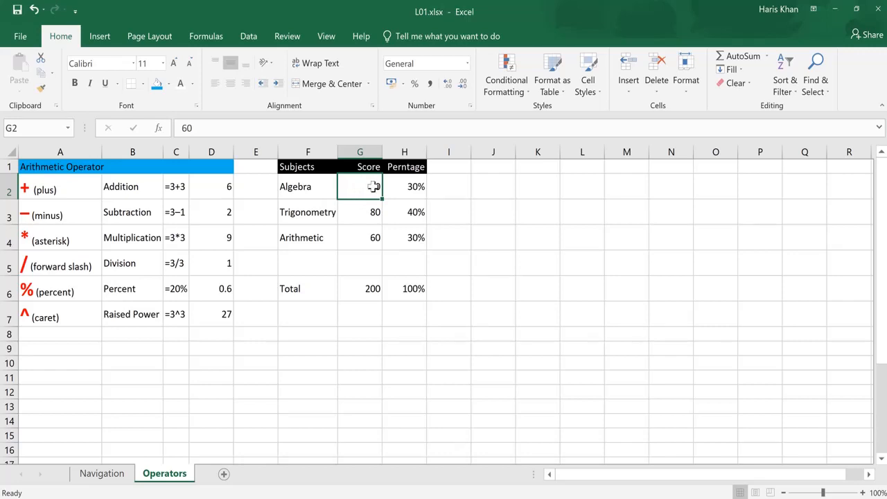
click(366, 288)
click(408, 185)
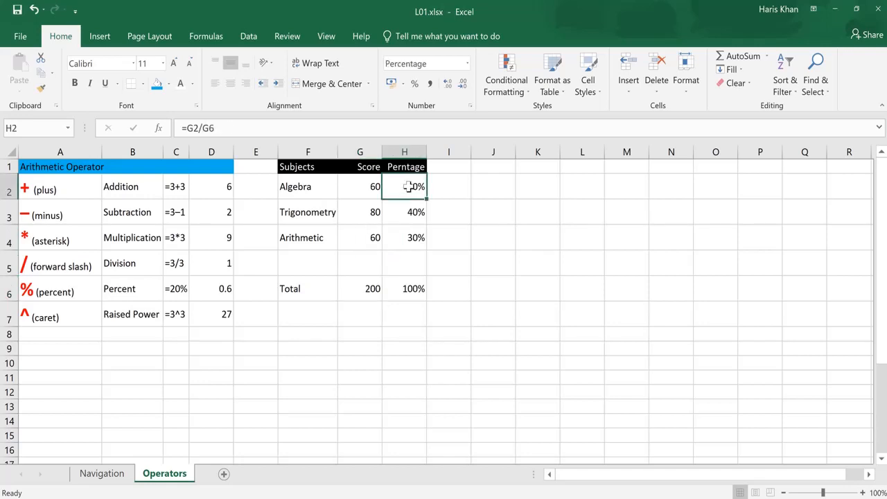
click(363, 287)
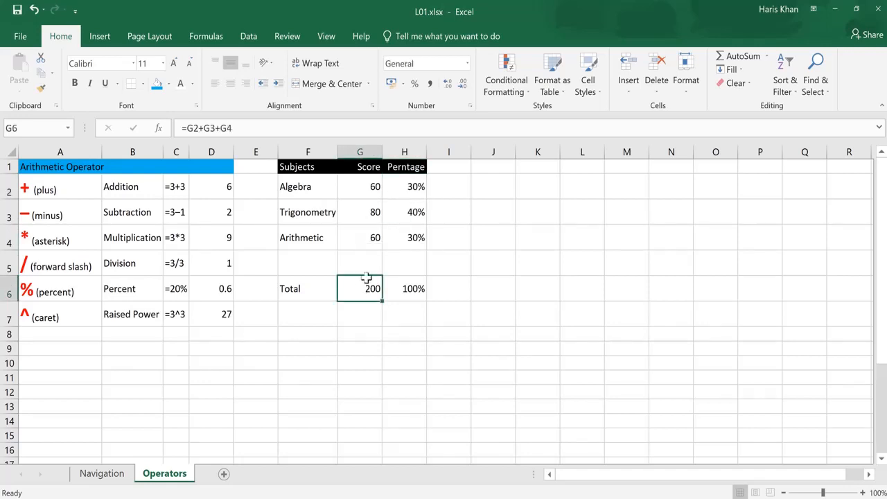